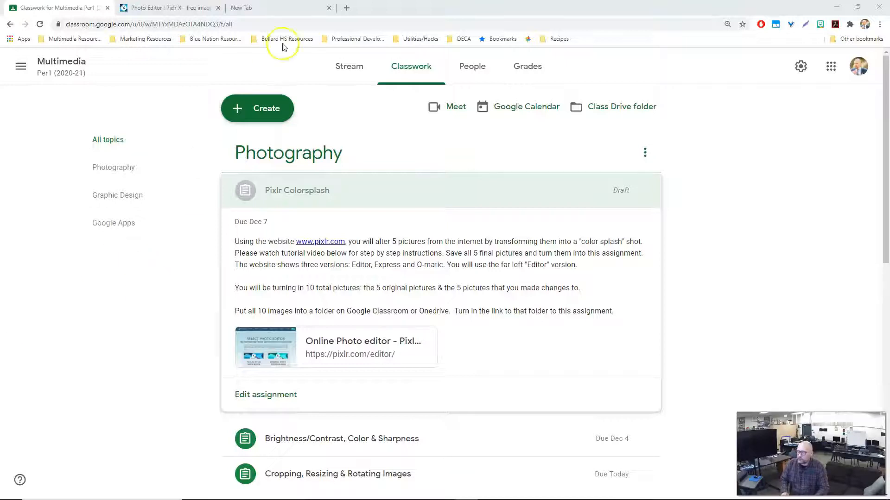
Step: Create a desktop folder named Colorsplash and move it to the open area near the middle of the desktop
click(262, 9)
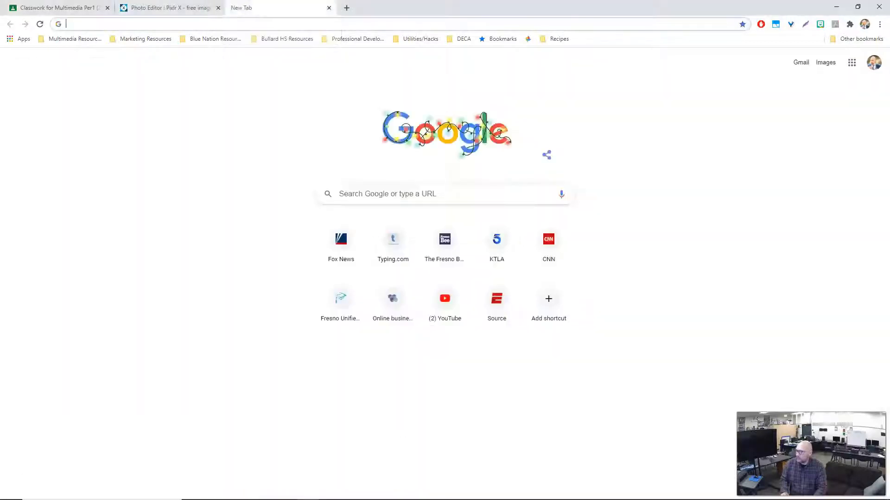
click(837, 6)
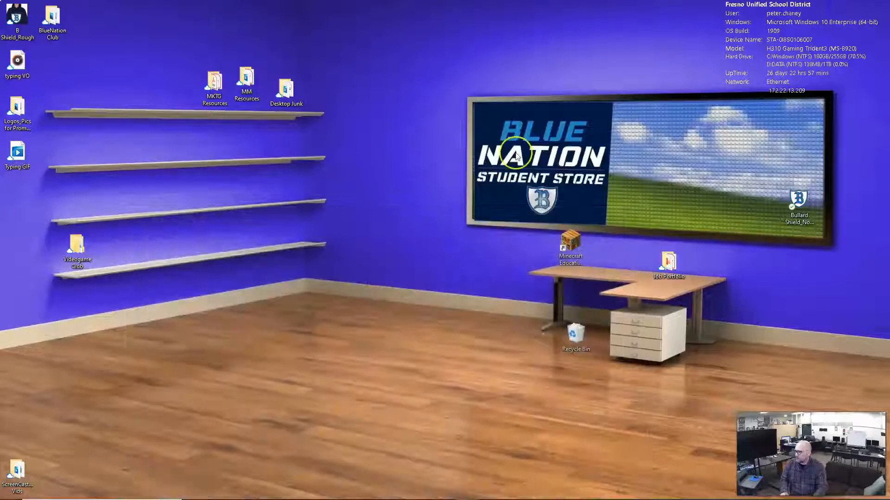
click(370, 238)
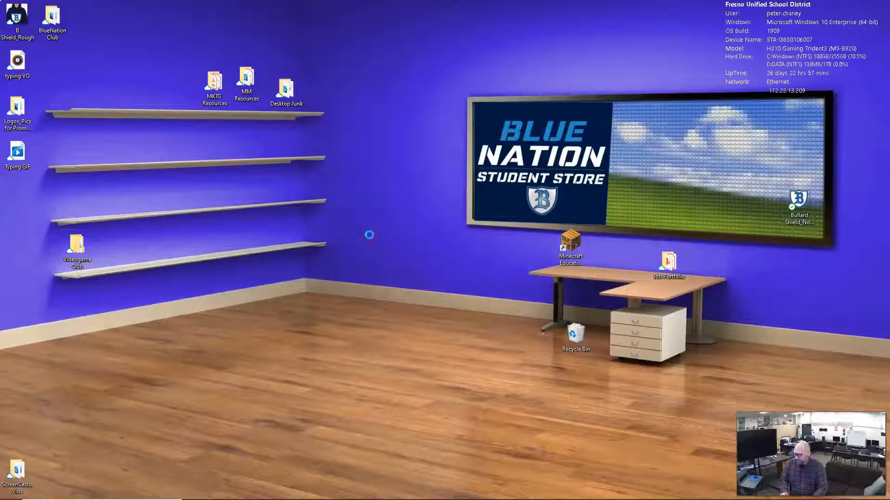
right_click(369, 235)
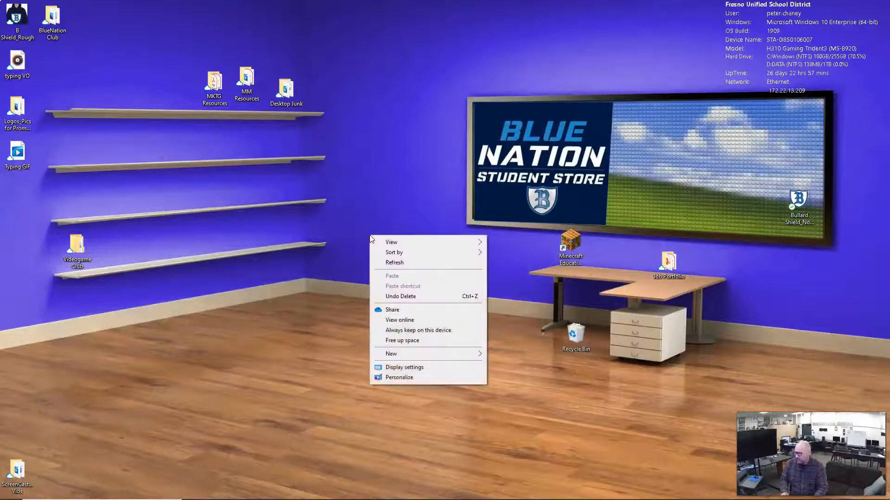
mouse_move(410, 355)
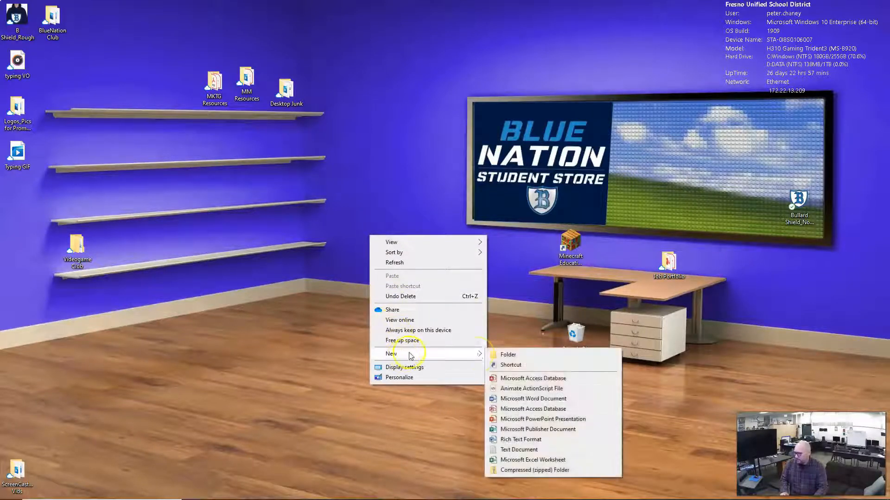
click(512, 355)
text(Colorsplash)
key(Return)
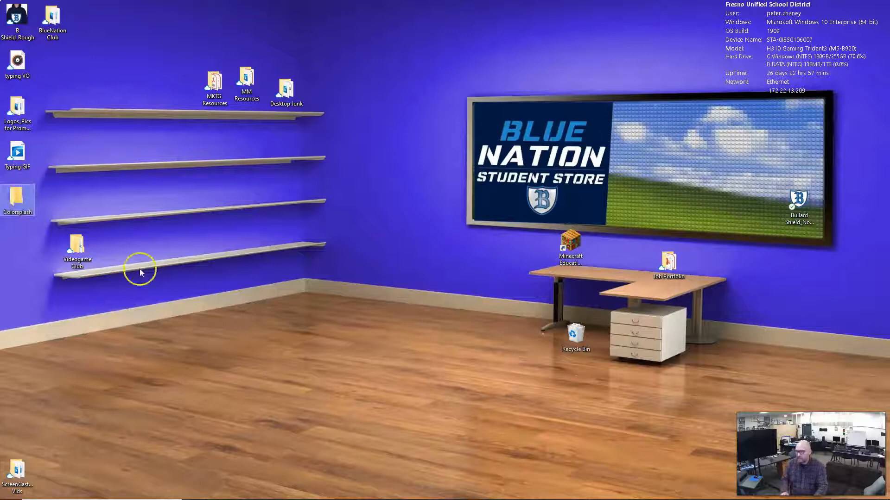
drag(29, 215, 417, 285)
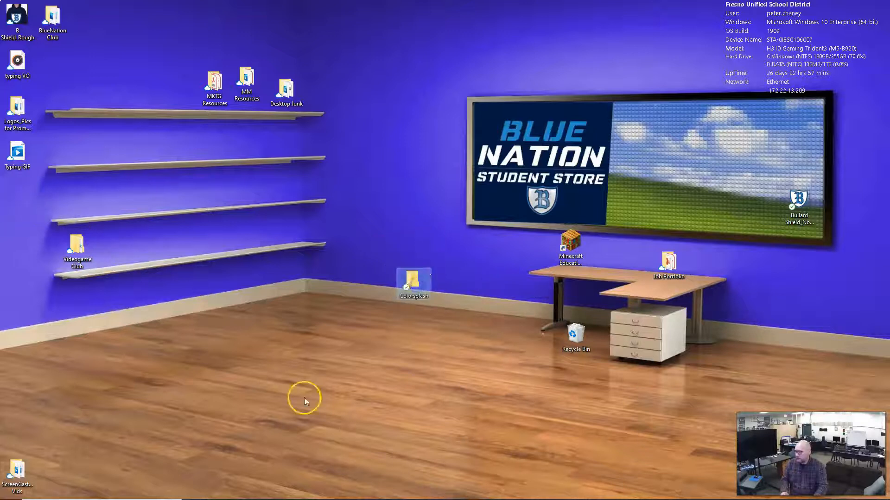
Step: Return to the browser and search Google Images for "steph curry"
mouse_move(78, 494)
click(307, 490)
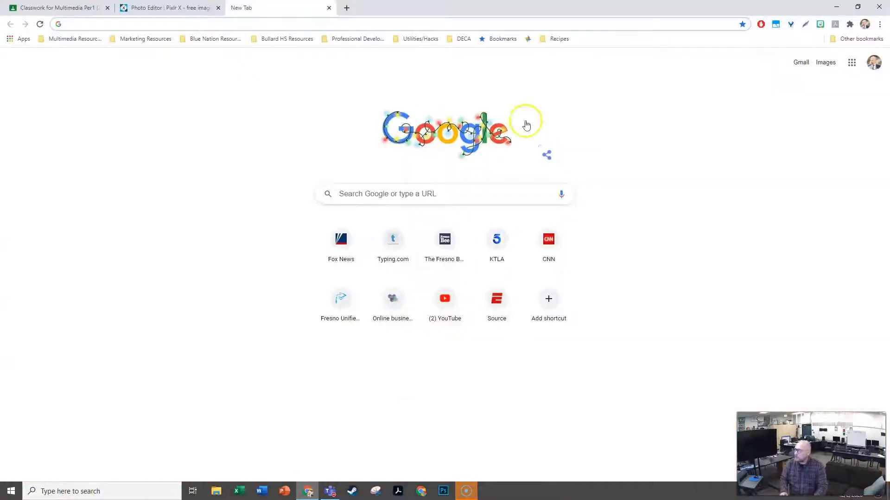
click(825, 62)
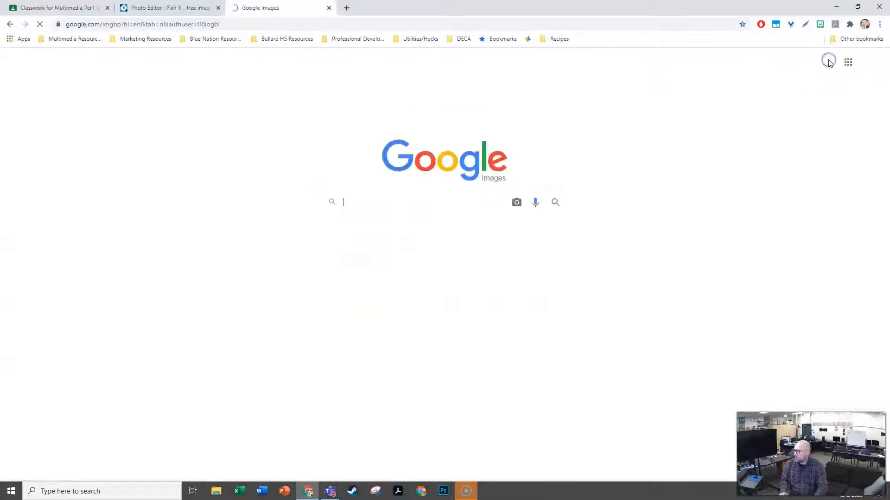
click(402, 202)
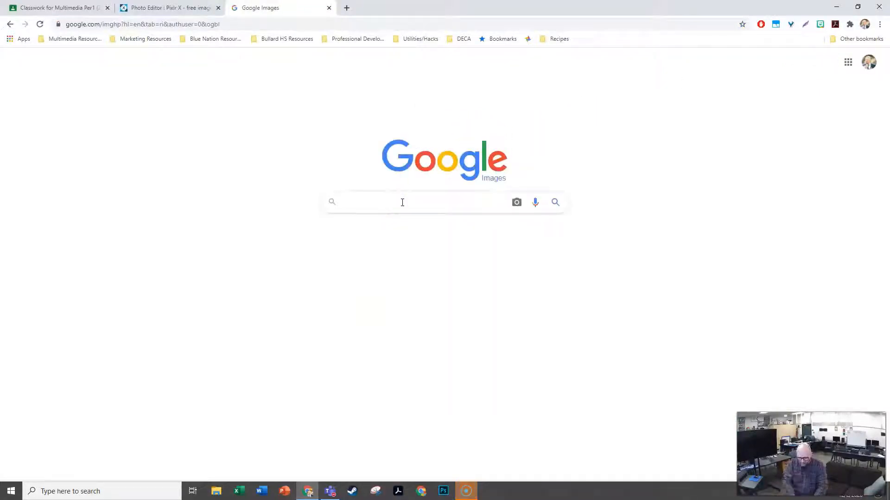
text(s)
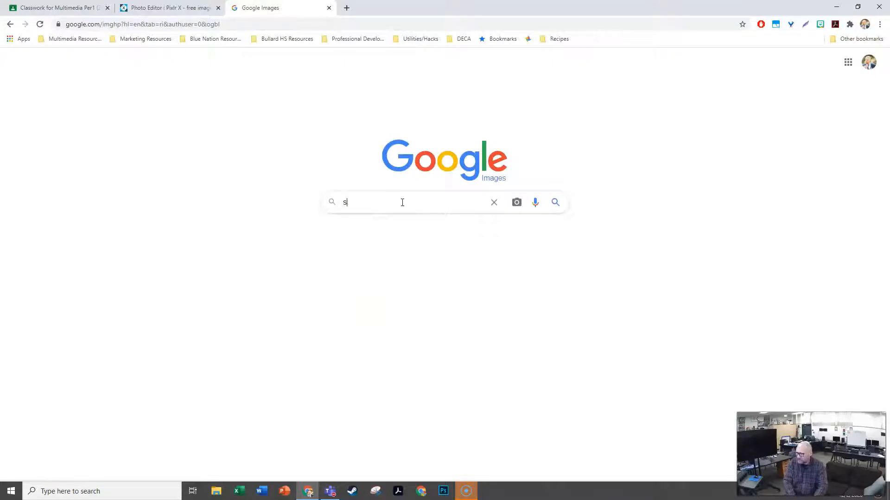
text(teph curry)
key(Return)
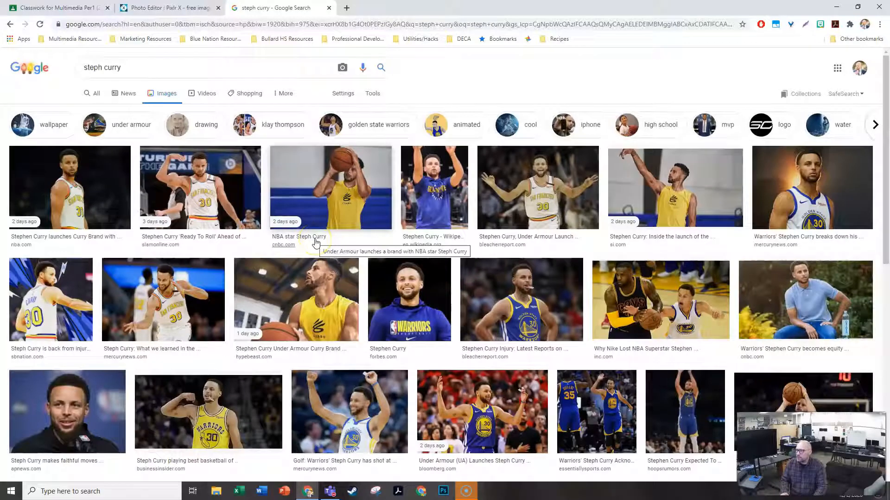
Step: Browse the image results, and refine the search to "steph curry 3 point shot"
scroll(315, 246, down, 10)
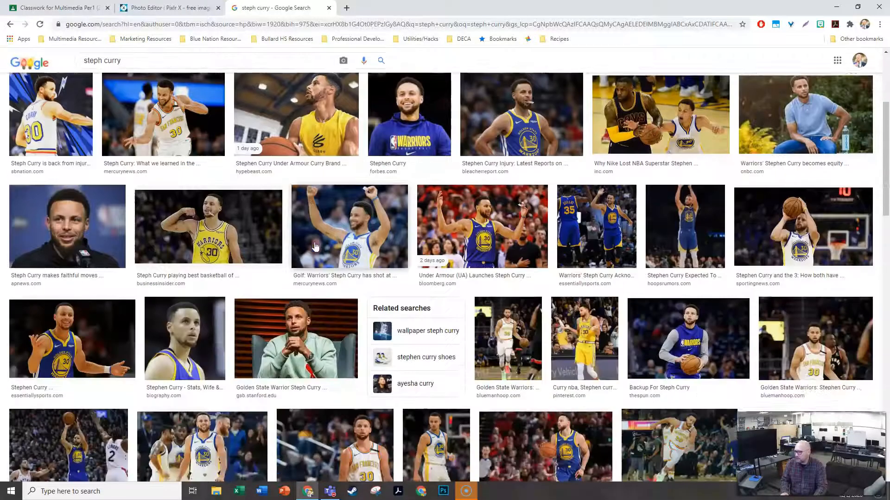
scroll(313, 248, down, 2)
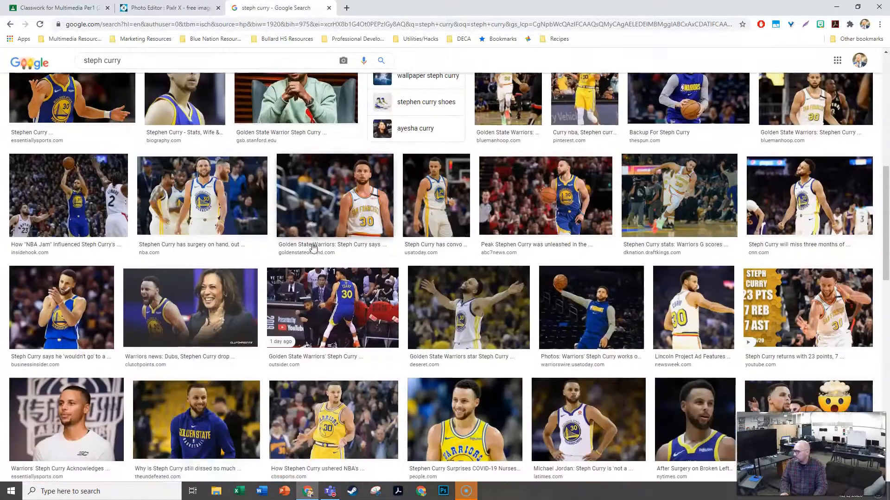
scroll(314, 249, down, 6)
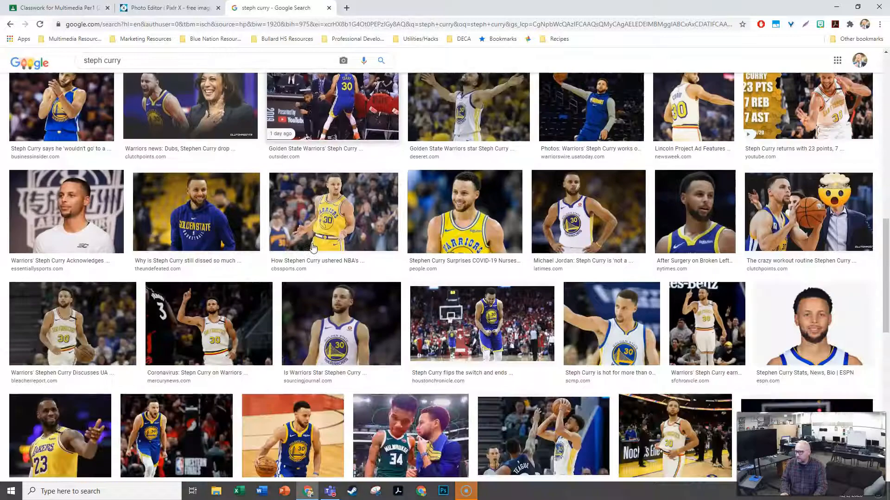
scroll(314, 249, up, 17)
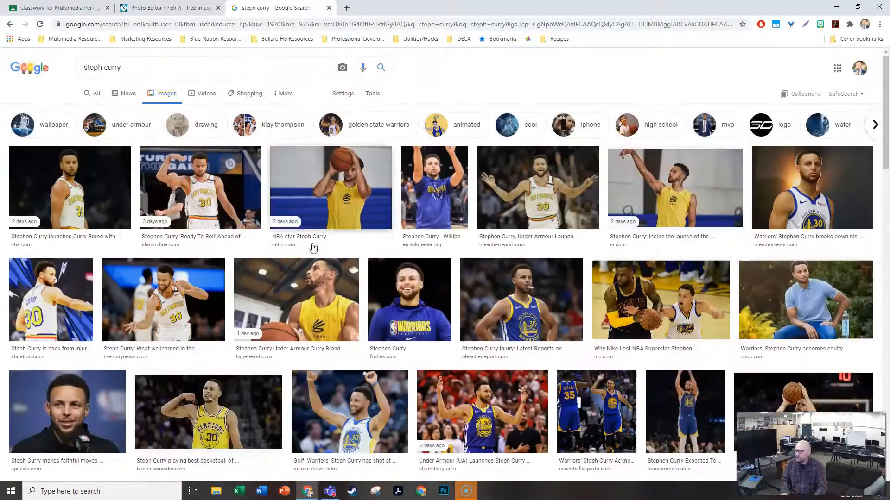
click(130, 60)
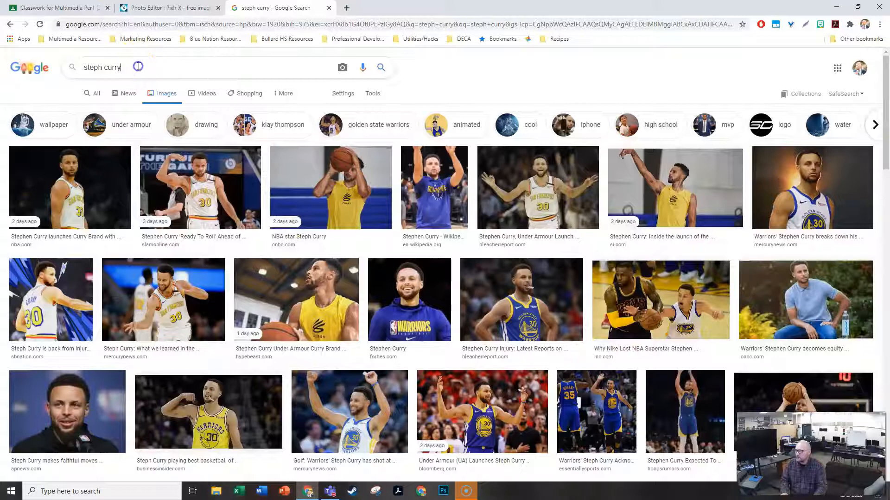
text(3 point s)
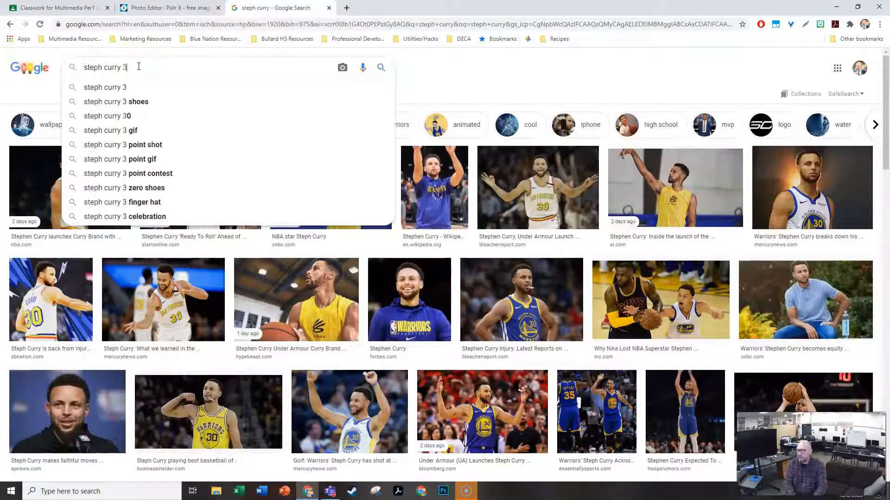
text(hot)
key(Return)
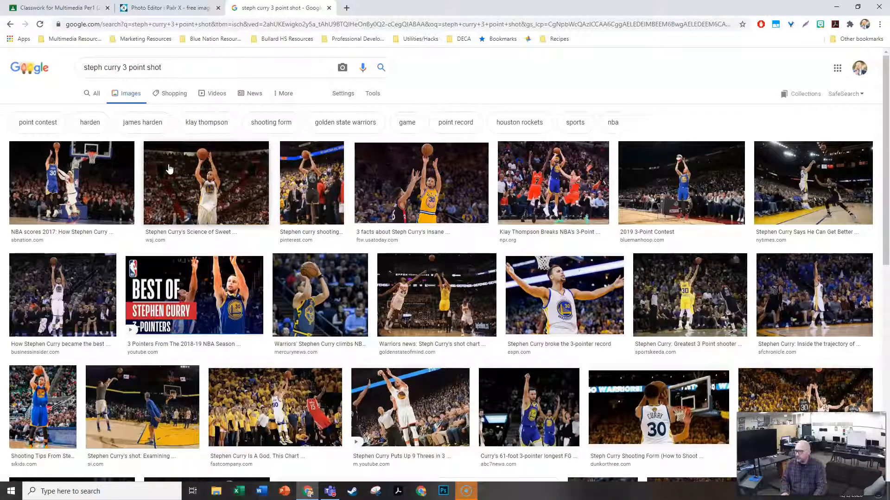
Step: Filter the image results to the Large size
click(372, 93)
click(48, 175)
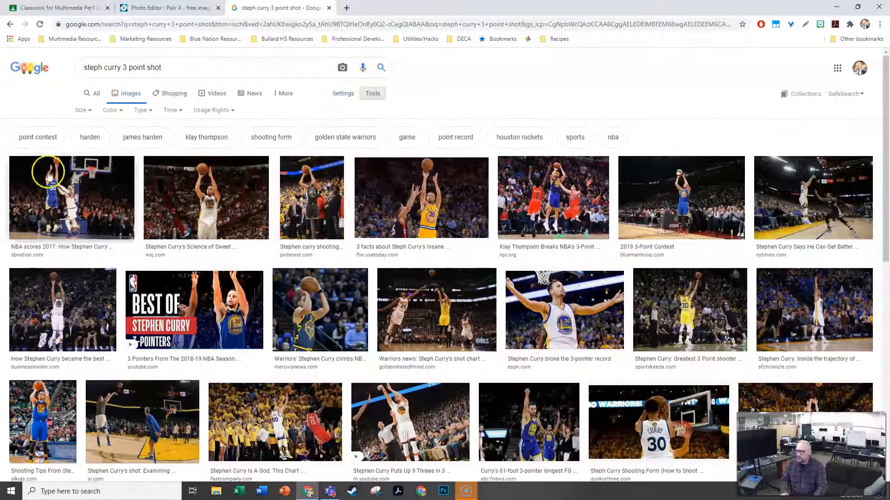
click(82, 111)
click(82, 142)
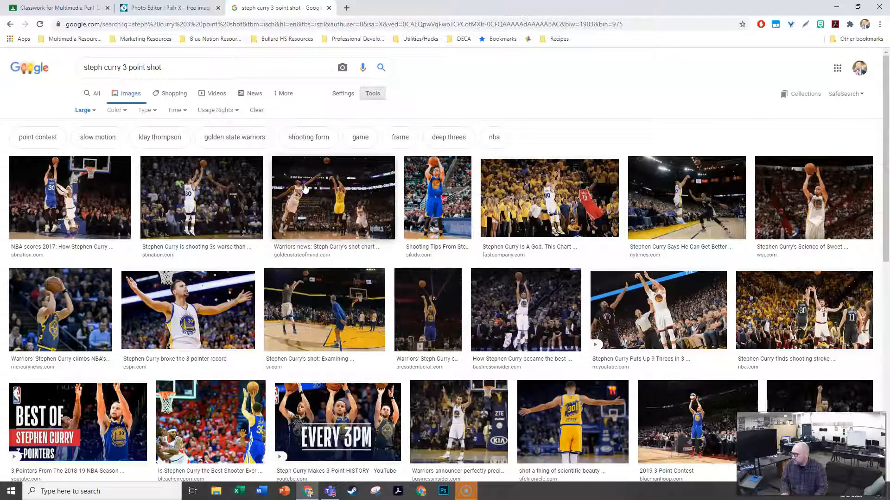
Step: Open the preview of the bleacherreport.com photo of Curry shooting in front of a red crowd
scroll(304, 188, down, 1)
click(530, 351)
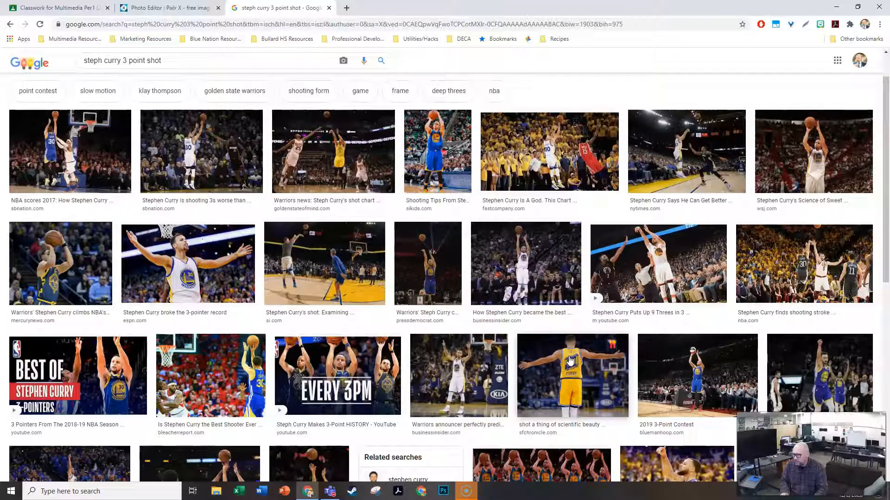
click(189, 374)
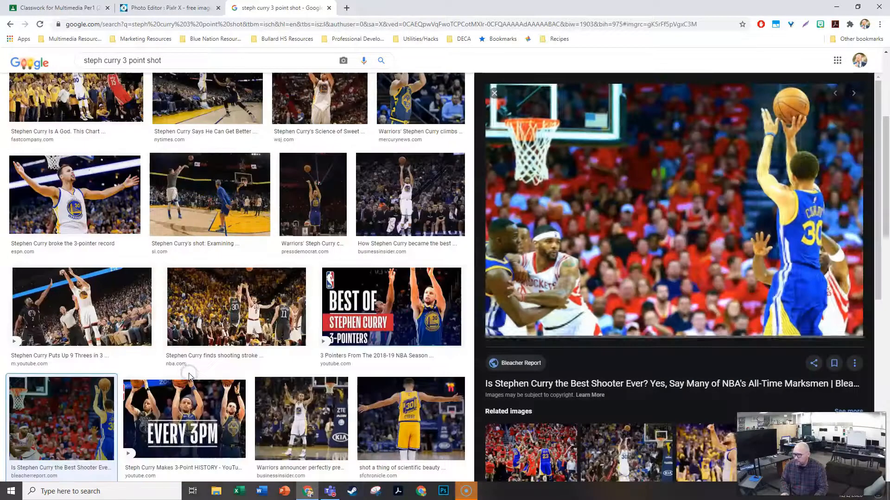
Step: Save the previewed image as a PNG named Steph, with the Colorsplash desktop folder selected
right_click(621, 190)
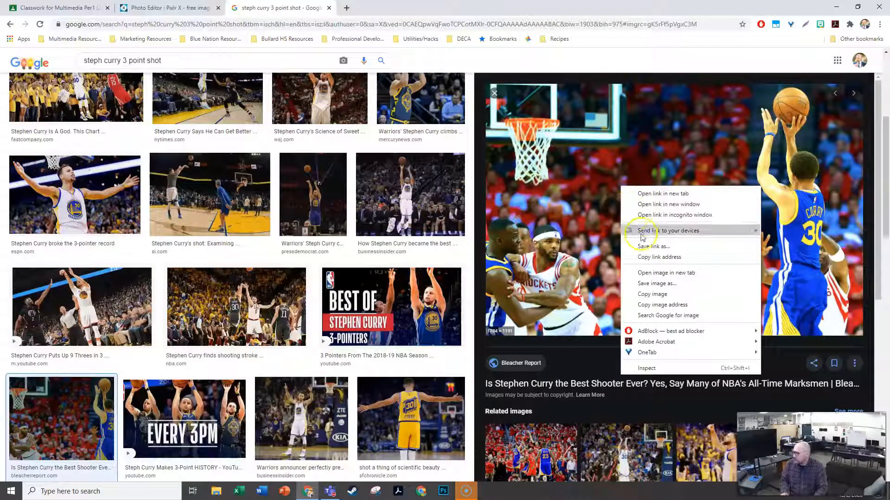
click(658, 299)
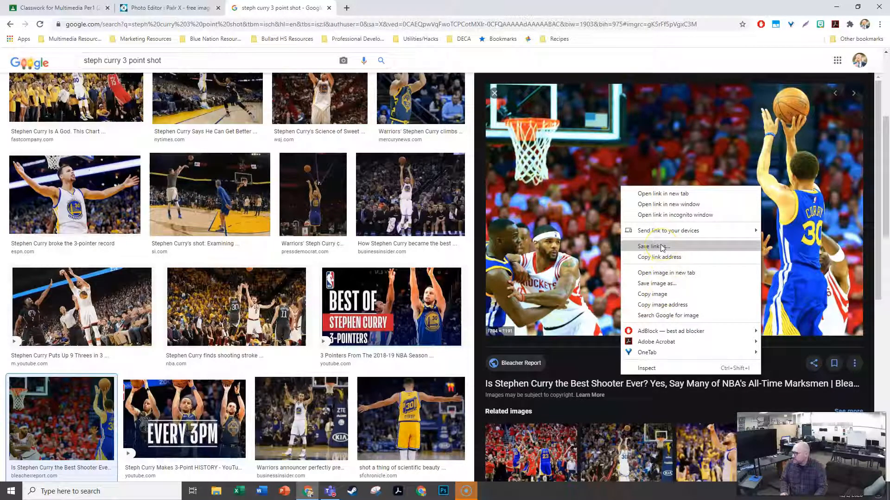
click(654, 293)
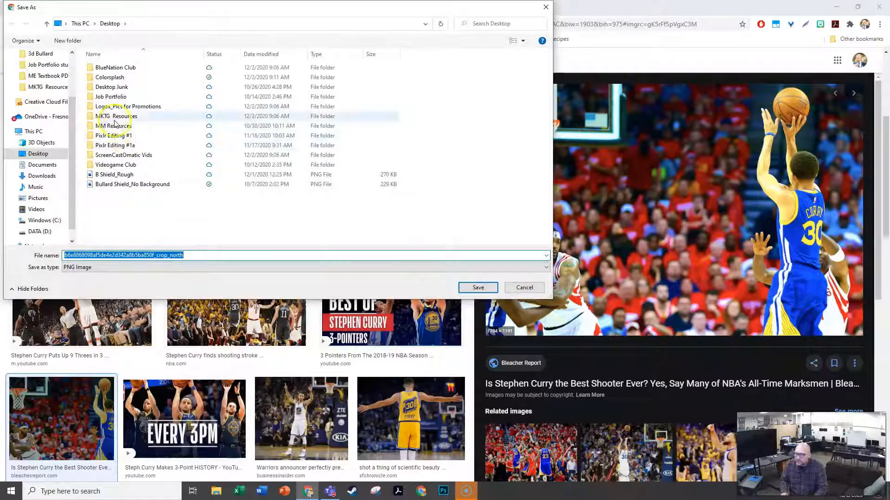
click(109, 77)
double_click(164, 254)
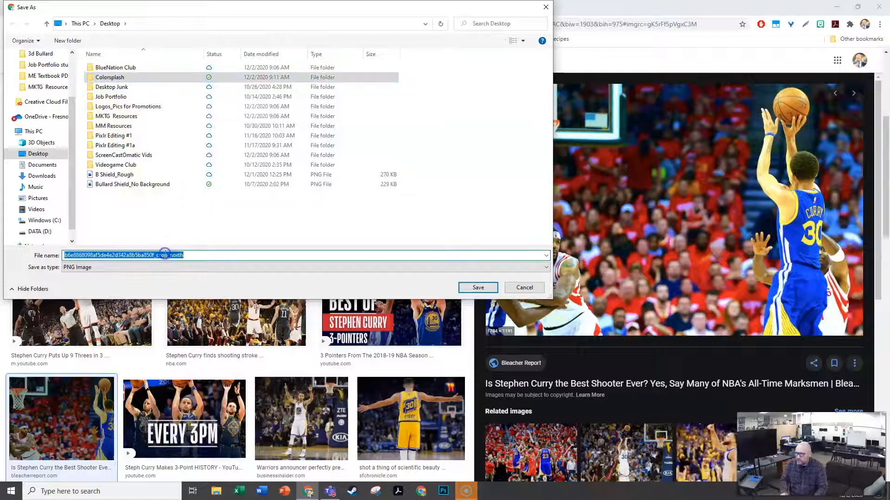
text(Steph)
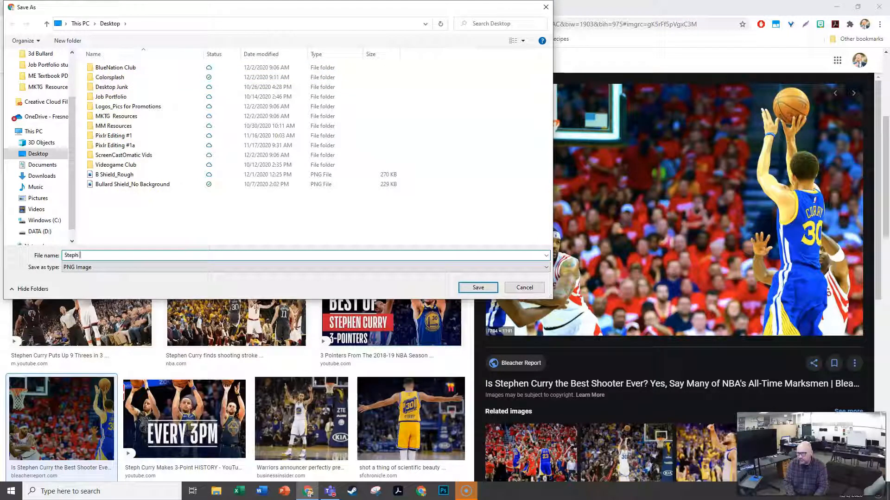
click(475, 287)
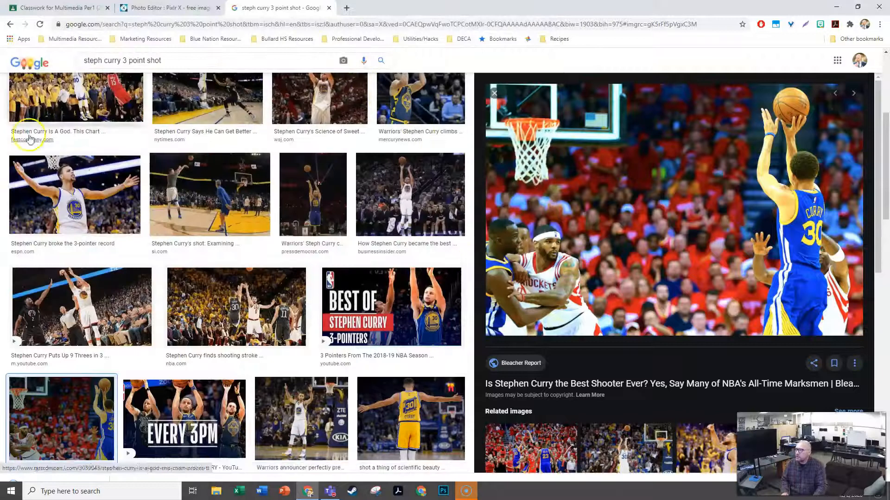
Step: Search the images for "peyton manning" and narrow the search to "peyton manning colts"
triple_click(155, 62)
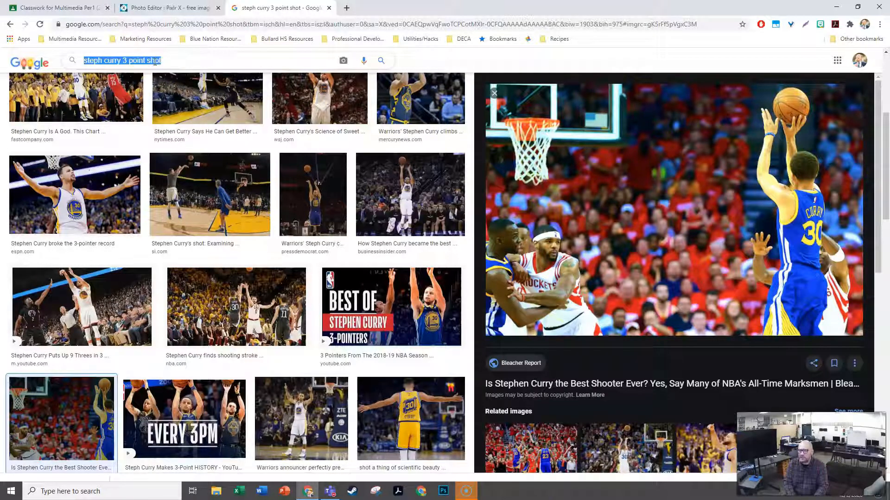
text(peyton manning)
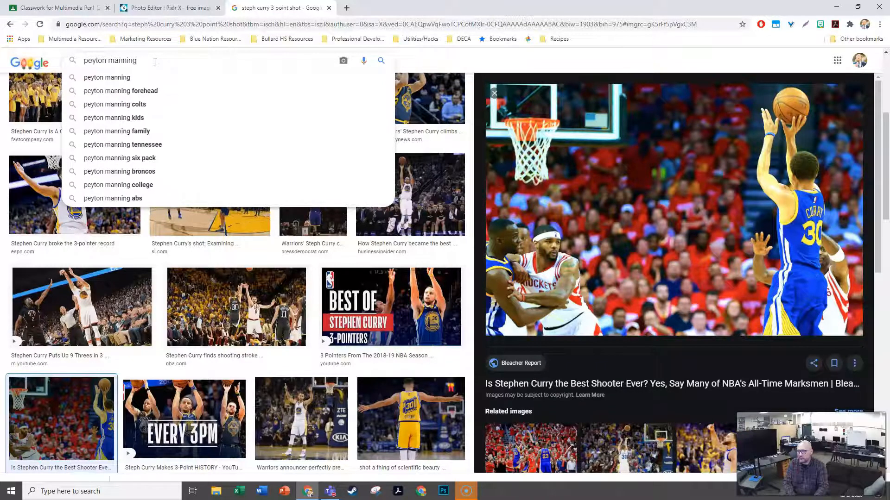
key(Return)
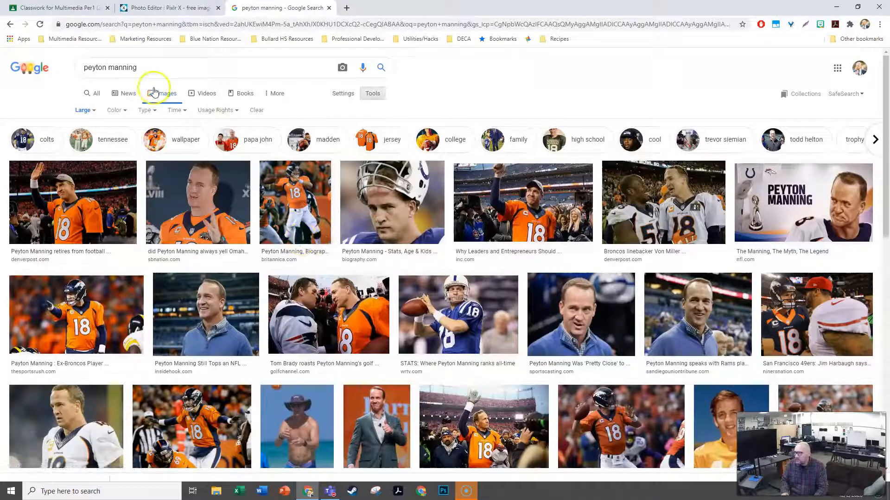
click(163, 70)
text(colts)
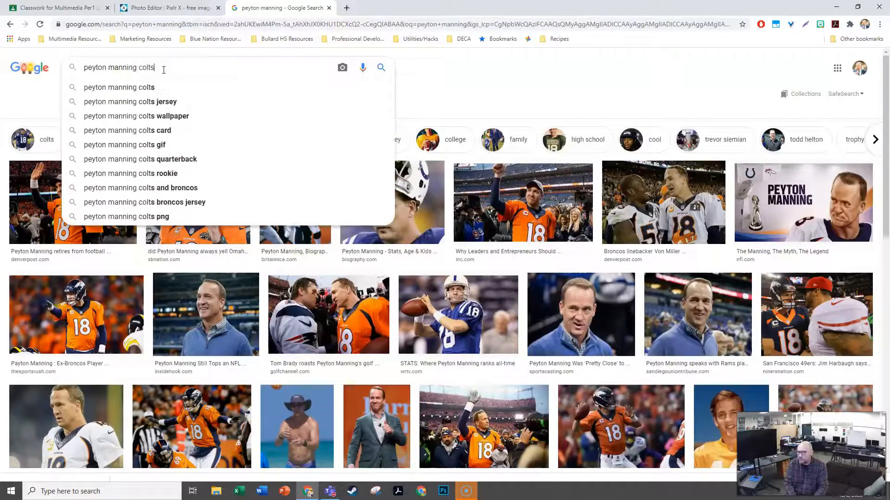
key(Return)
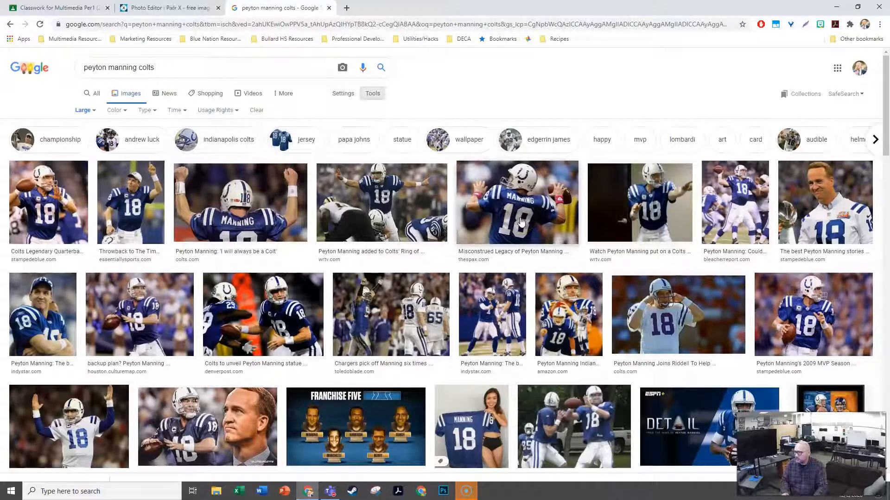
Step: Save the houston.culturemap.com photo of Manning holding the ball as a JPEG named Peyton before in the Colorsplash desktop folder
click(139, 315)
click(660, 158)
right_click(656, 169)
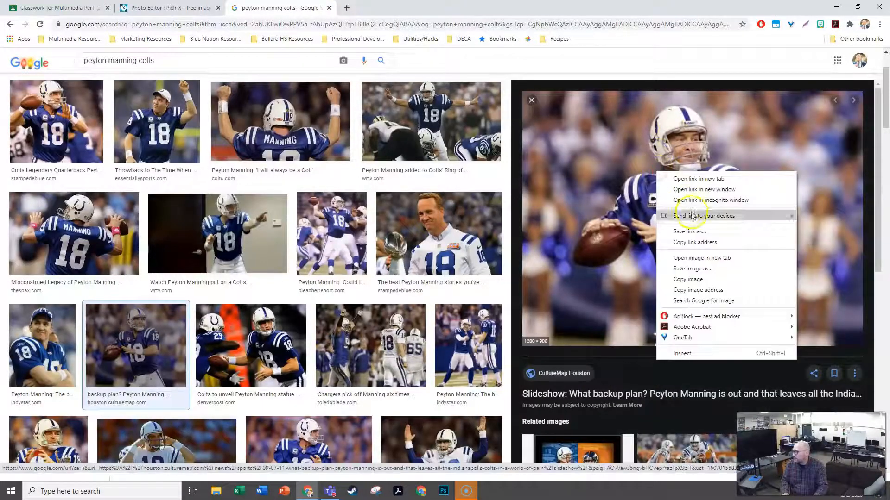
click(693, 268)
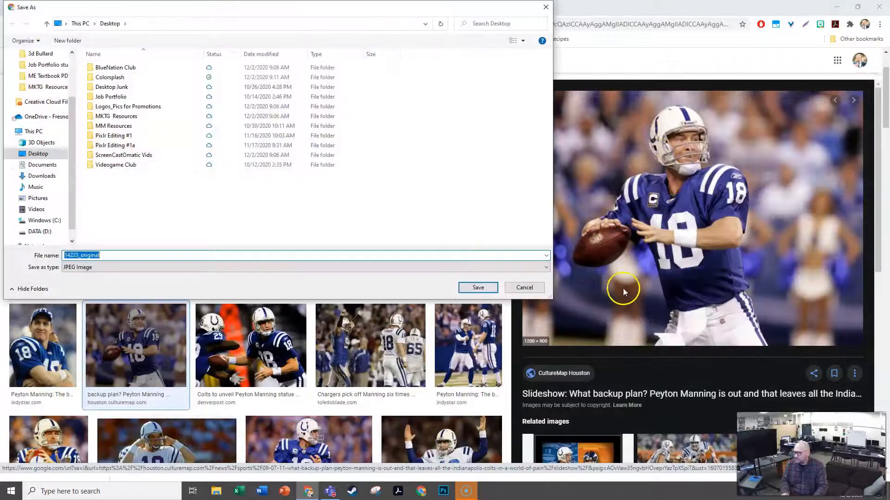
text(Peyton before)
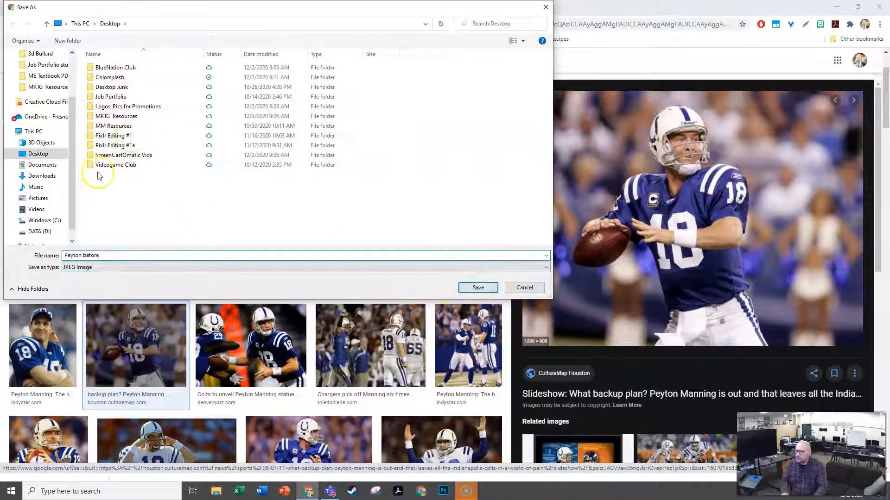
click(113, 78)
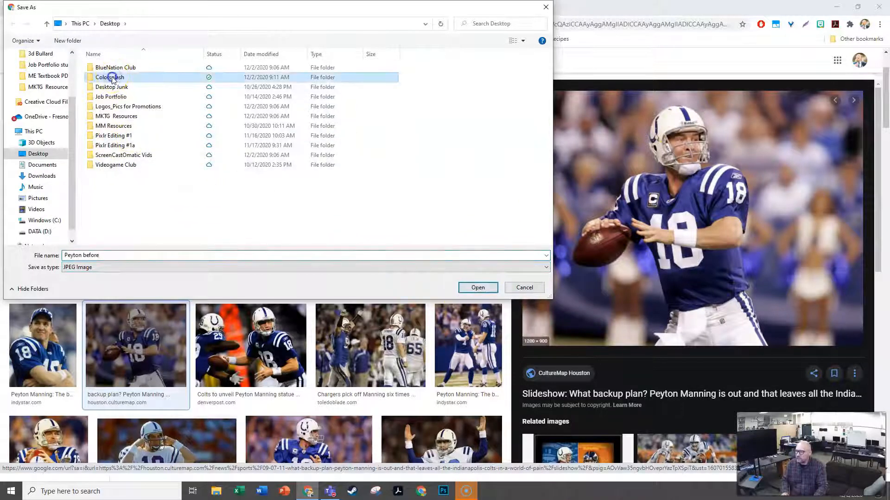
double_click(113, 78)
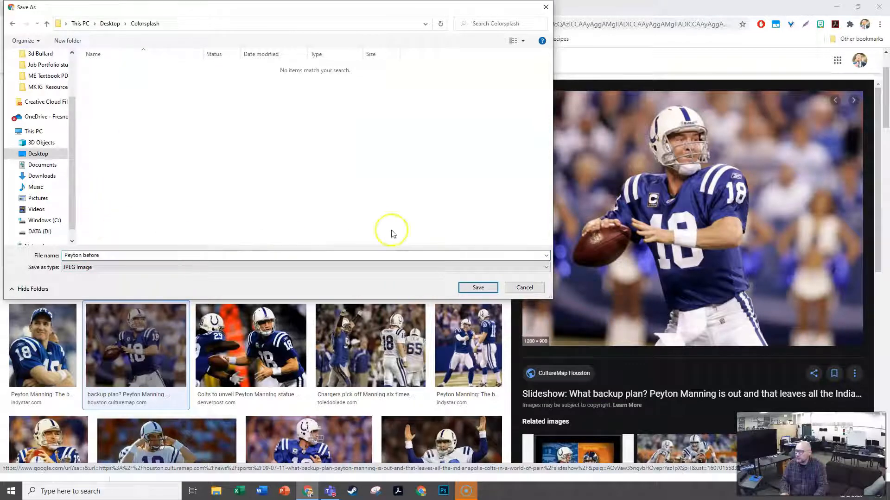
click(477, 288)
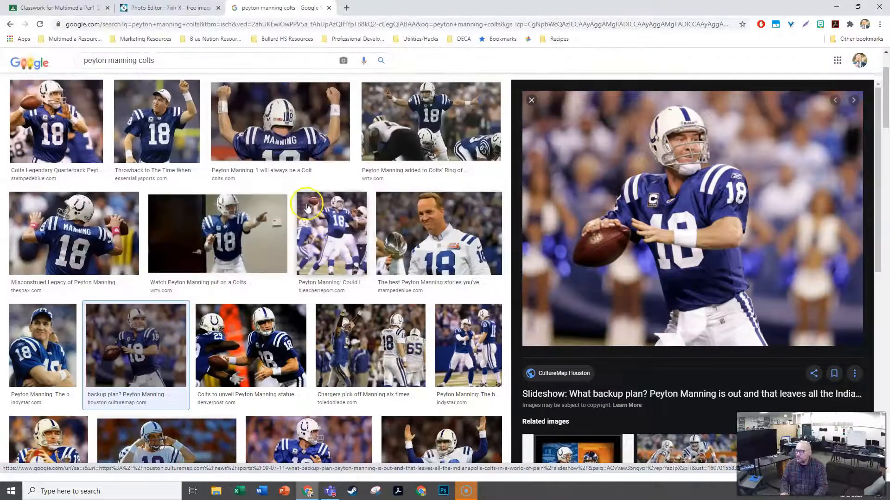
Step: In File Explorer, move the recent Steph Before image into the desktop's Colorsplash folder and check that folder's contents
click(219, 492)
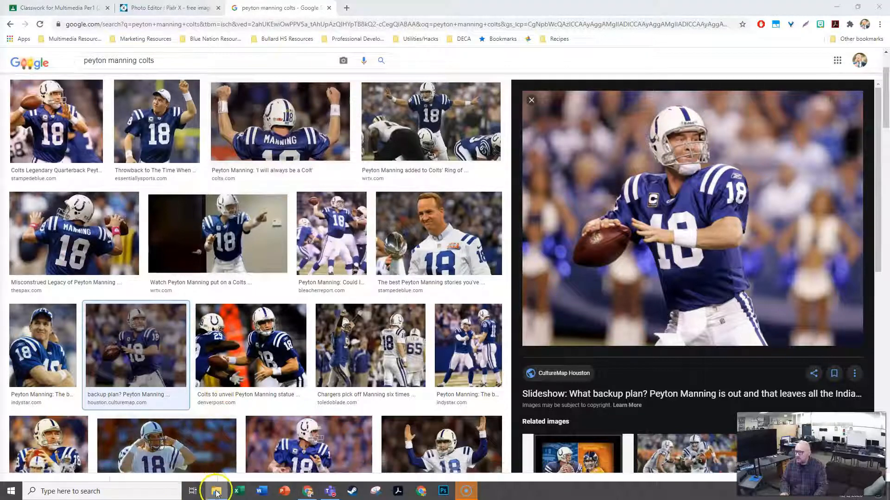
drag(0, 8, 604, 7)
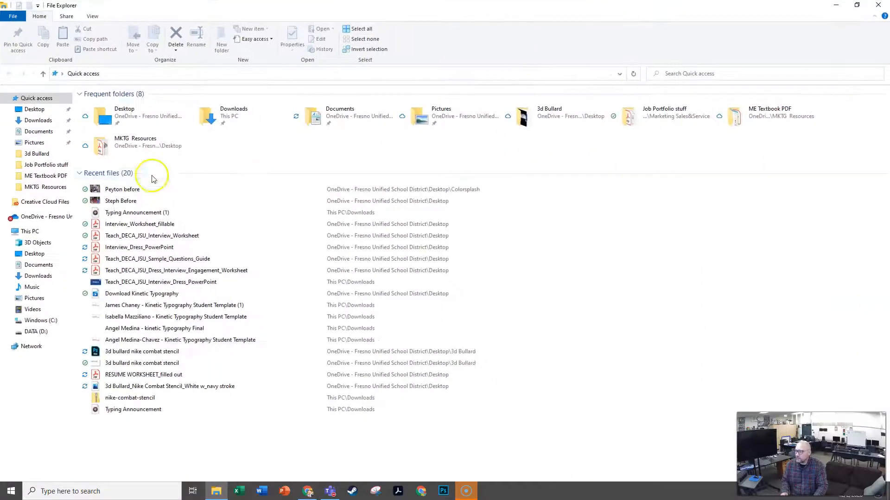
click(128, 204)
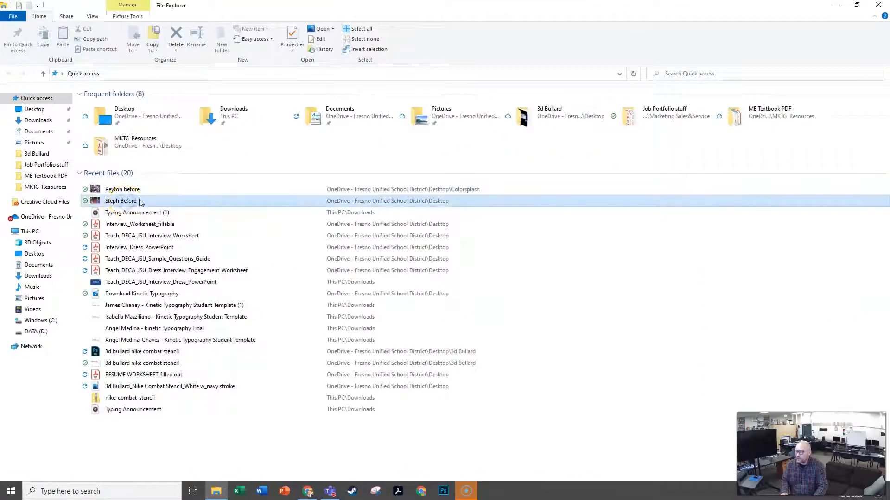
click(11, 254)
click(136, 202)
drag(142, 205, 51, 282)
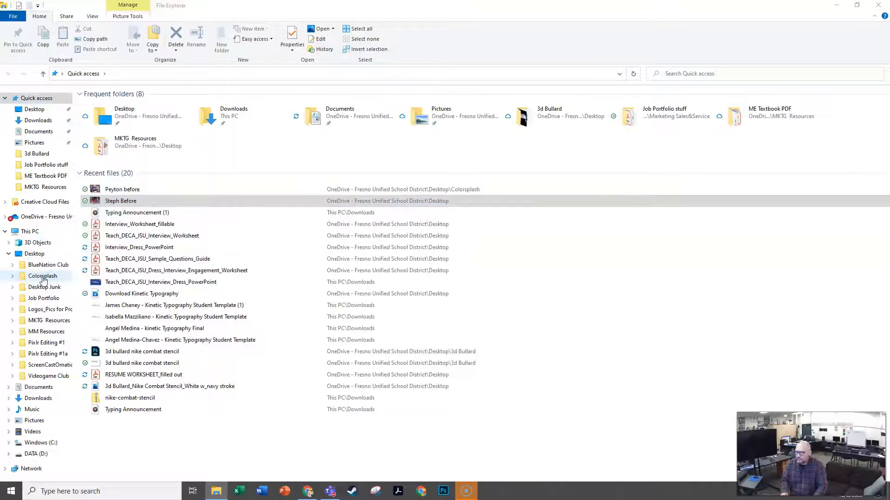
click(43, 277)
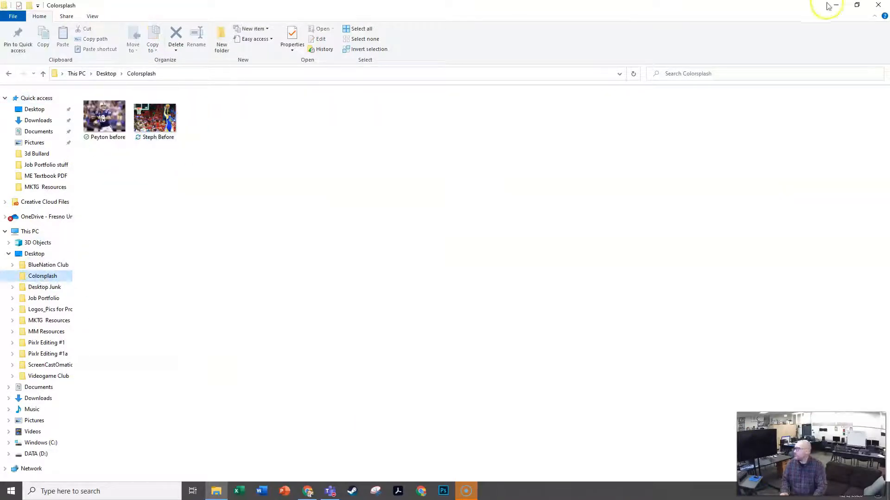
click(876, 5)
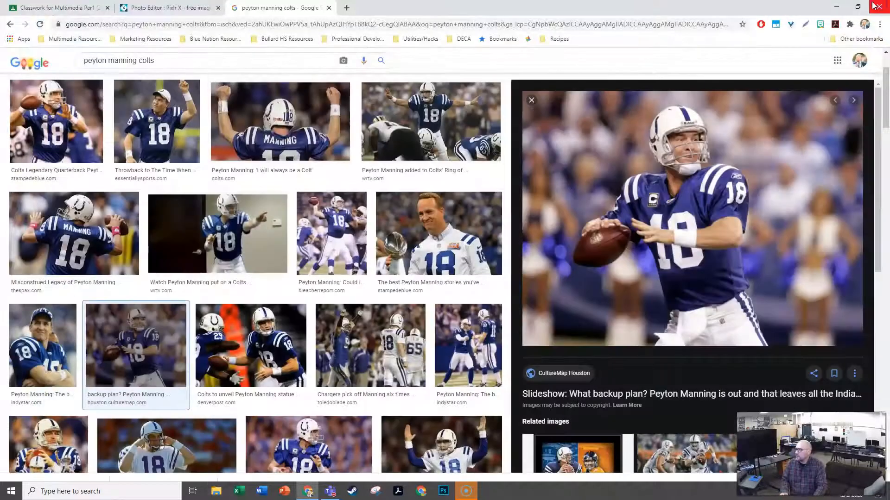
Step: Search the images for "arsenal soccer" in place of the Manning query
click(144, 61)
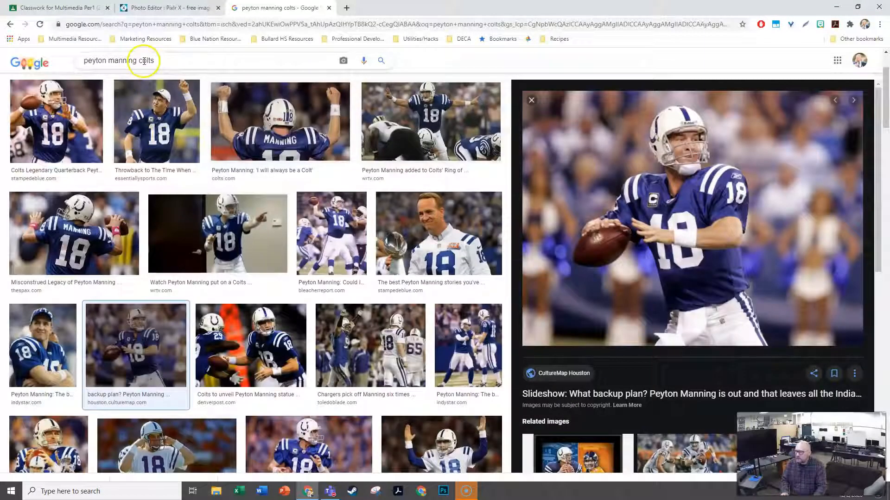
triple_click(144, 61)
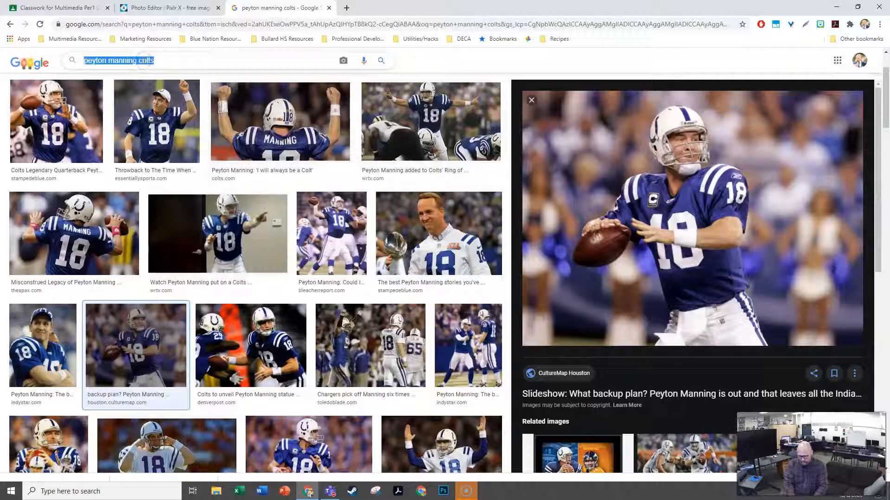
text(arsenal)
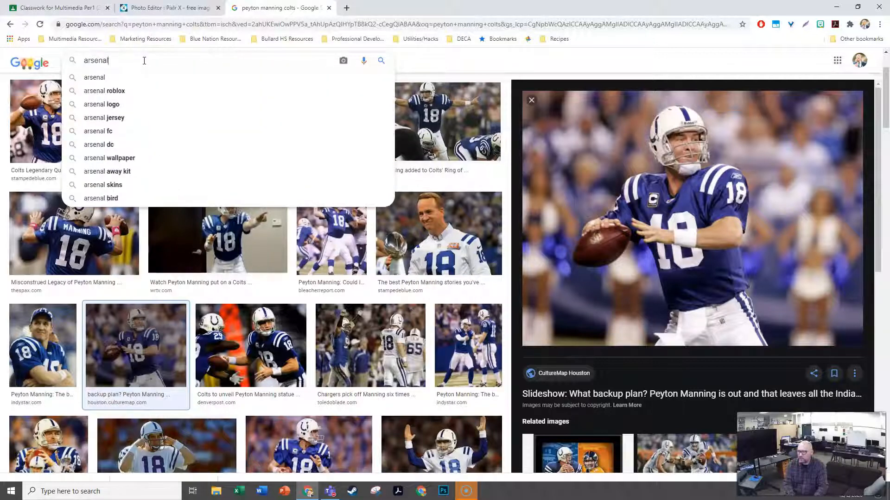
text( soccer)
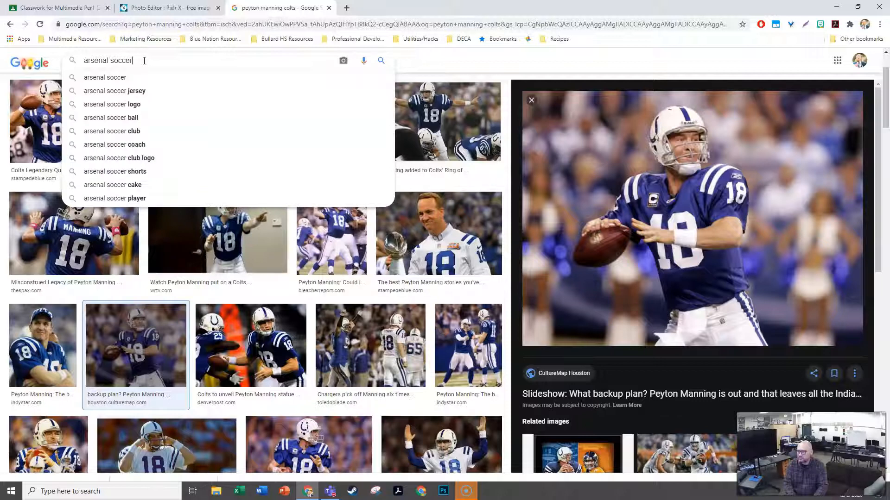
key(Return)
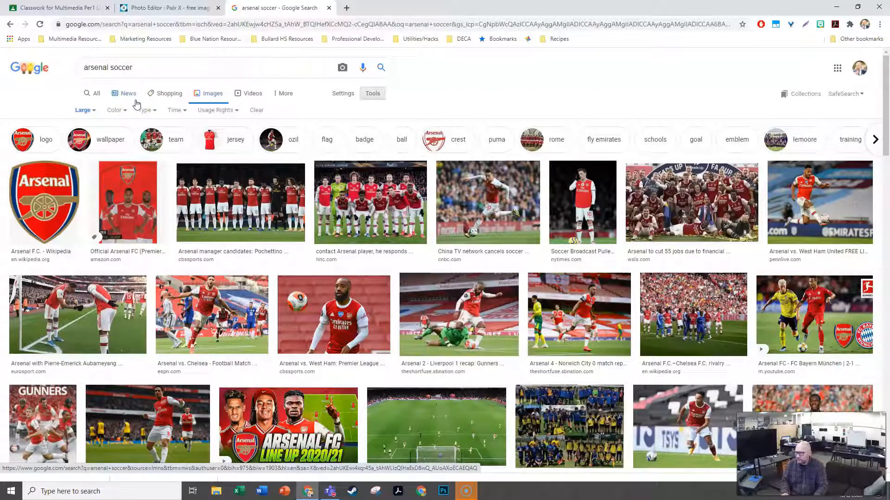
Step: Save the filmdaily.co photo of the Arsenal player running with the ball as a JPEG named Arsenal before in the Colorsplash folder
scroll(135, 107, down, 3)
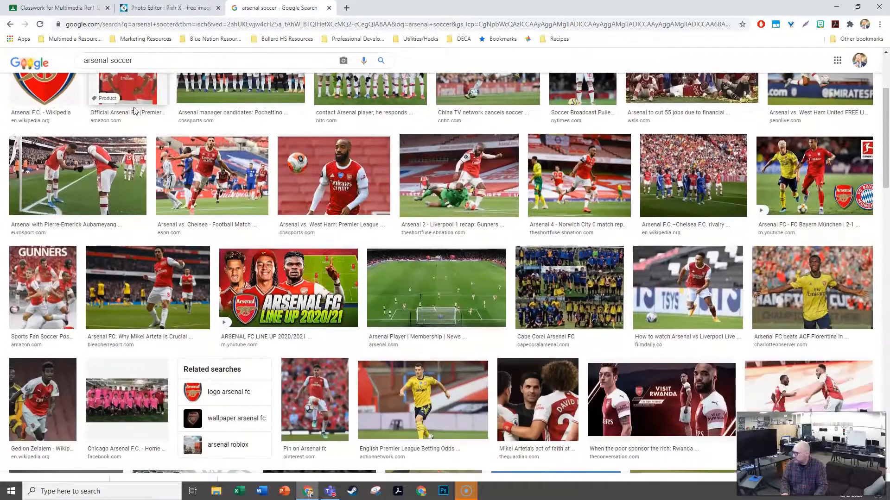
click(690, 280)
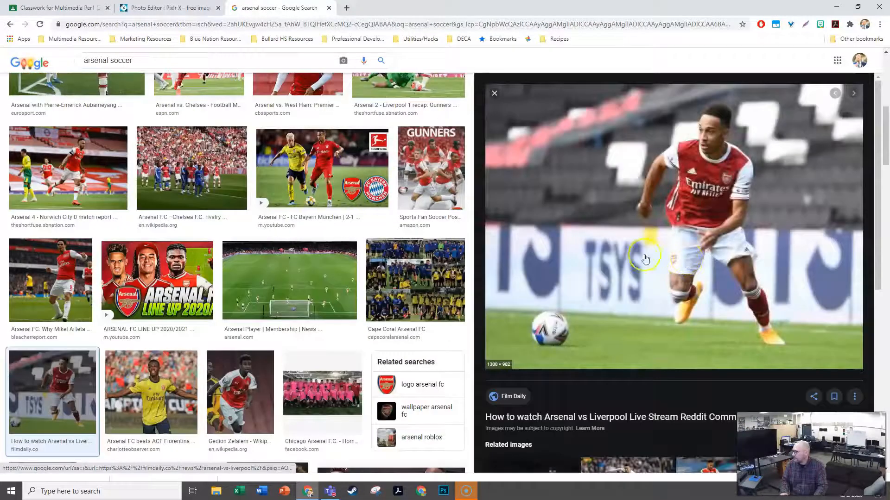
right_click(621, 233)
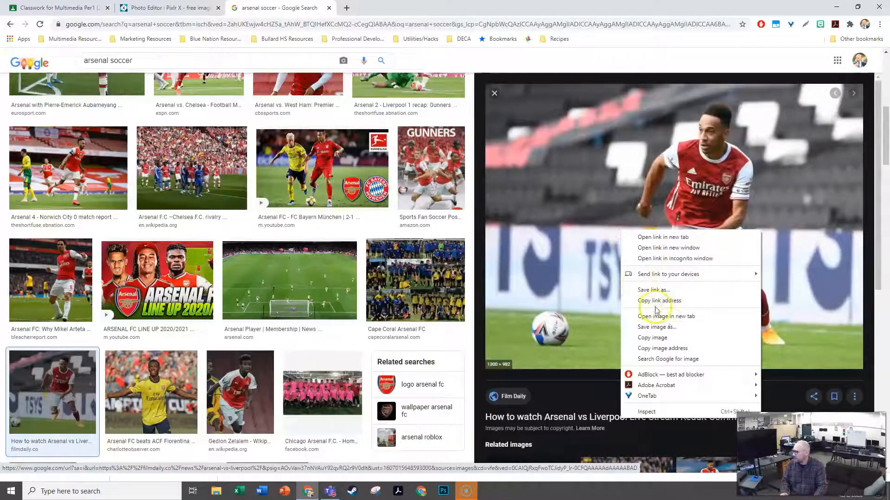
click(669, 326)
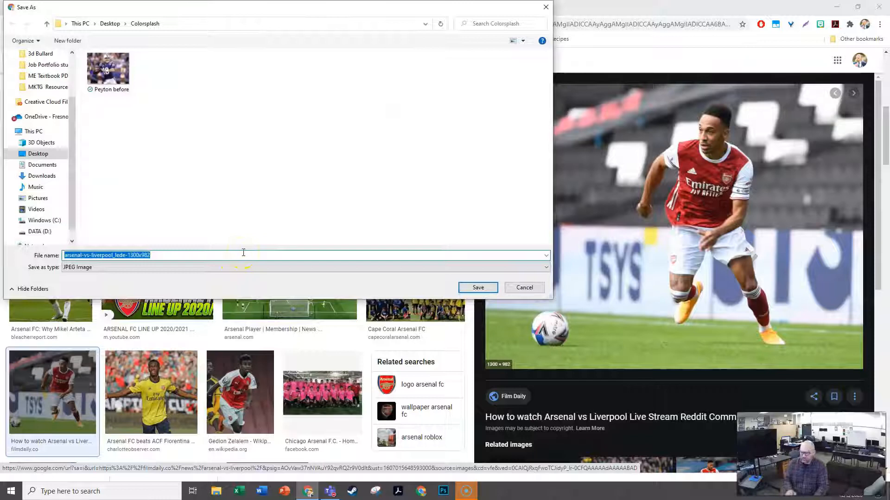
text(Arsenal before)
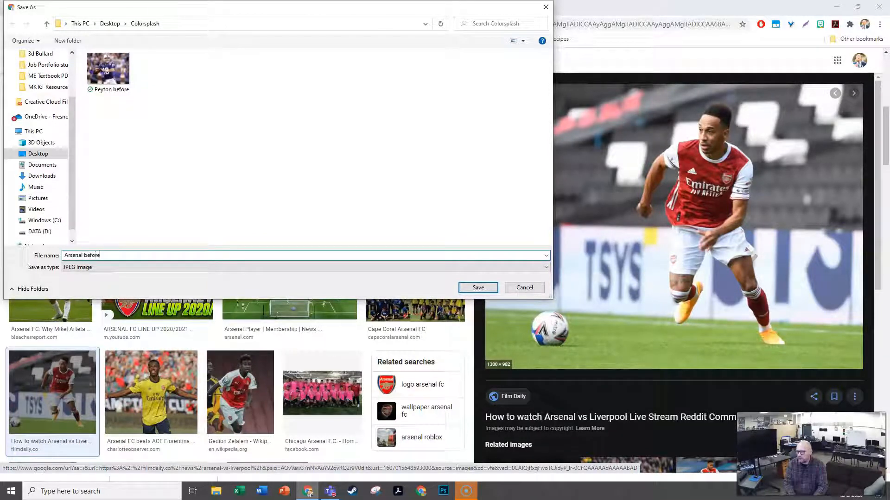
click(478, 288)
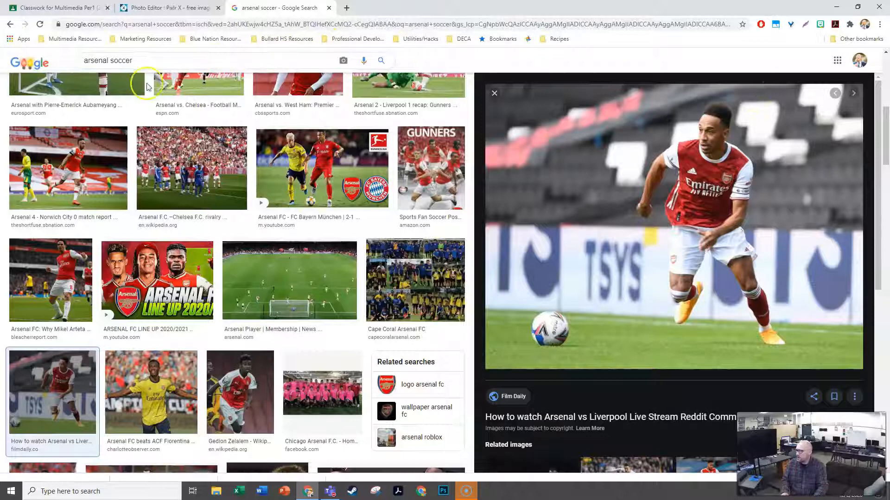
Step: Search the images for "Rafa nadal" in place of the Arsenal query
triple_click(124, 61)
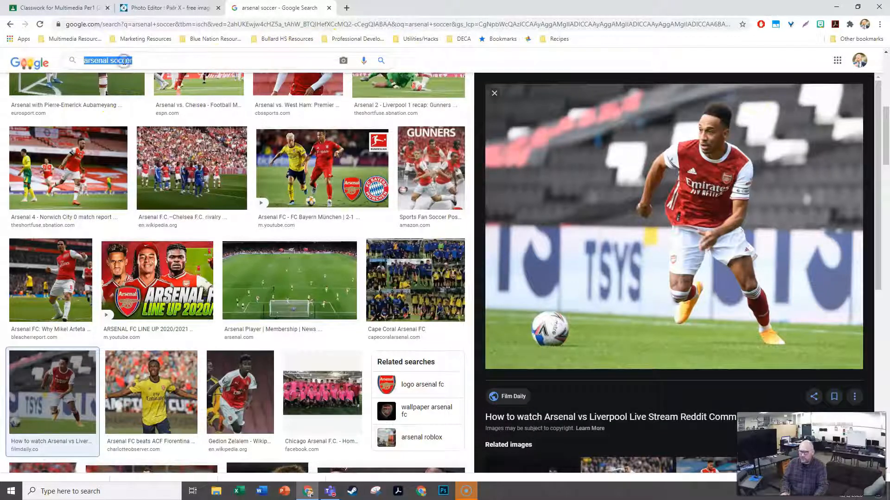
text(Rafa nadal)
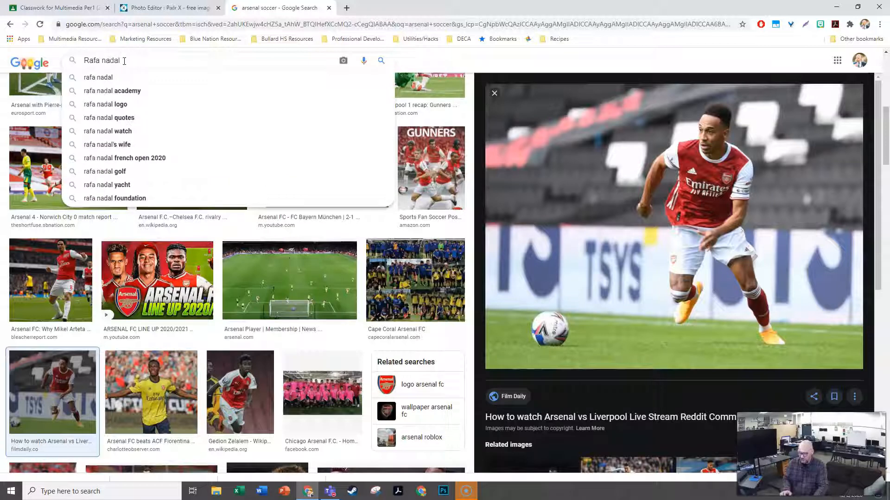
key(Return)
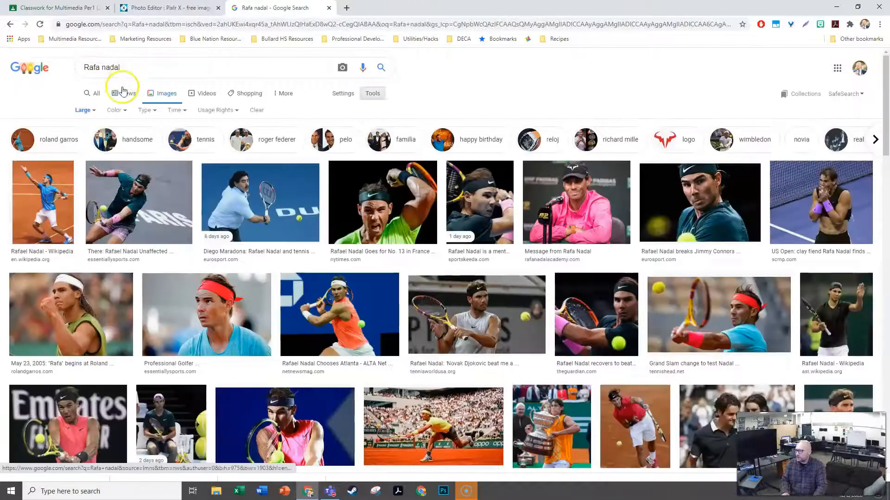
Step: Save the tennisworldusa.org photo of Nadal hitting a backhand as a JPEG named Rafa befo in the Colorsplash folder
click(256, 178)
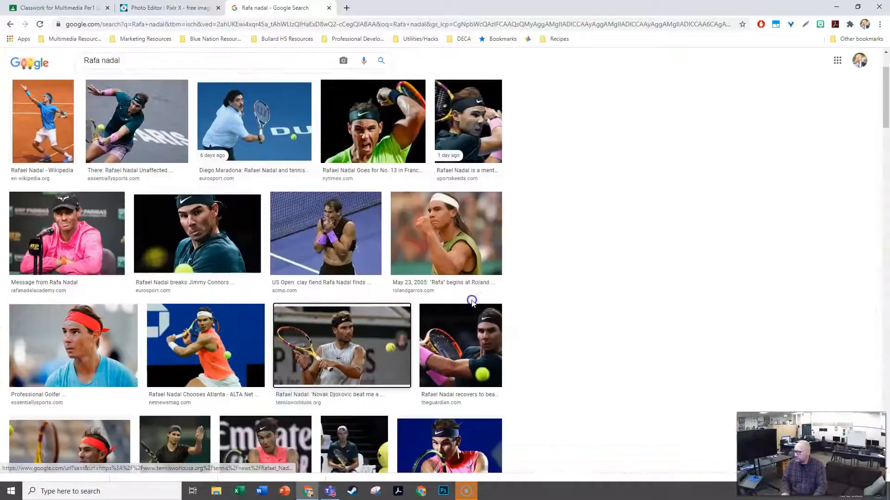
right_click(675, 171)
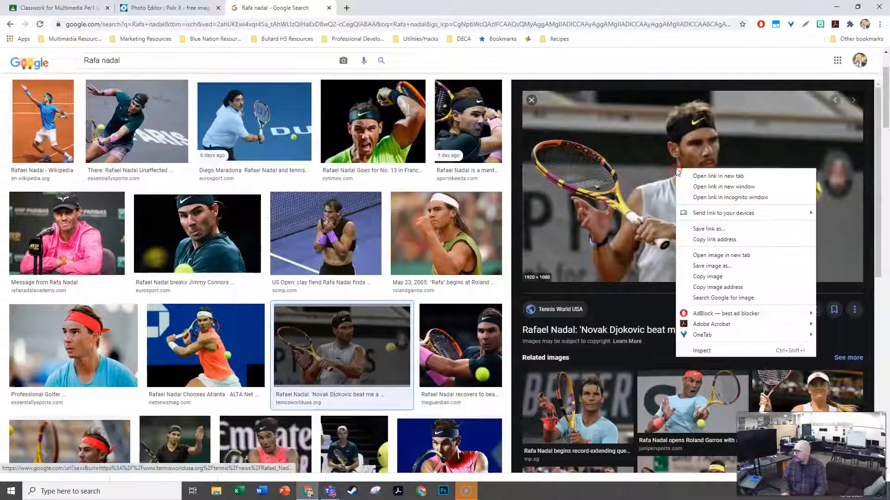
click(706, 268)
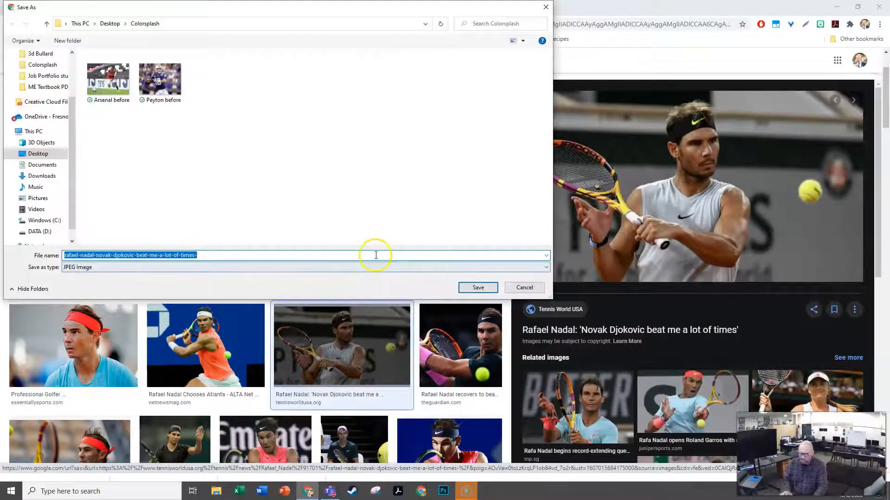
text(Rafa befo)
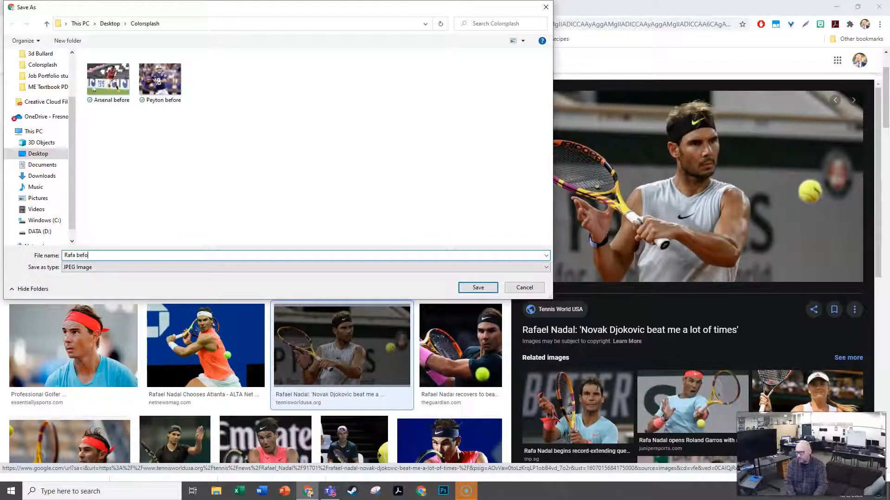
key(Return)
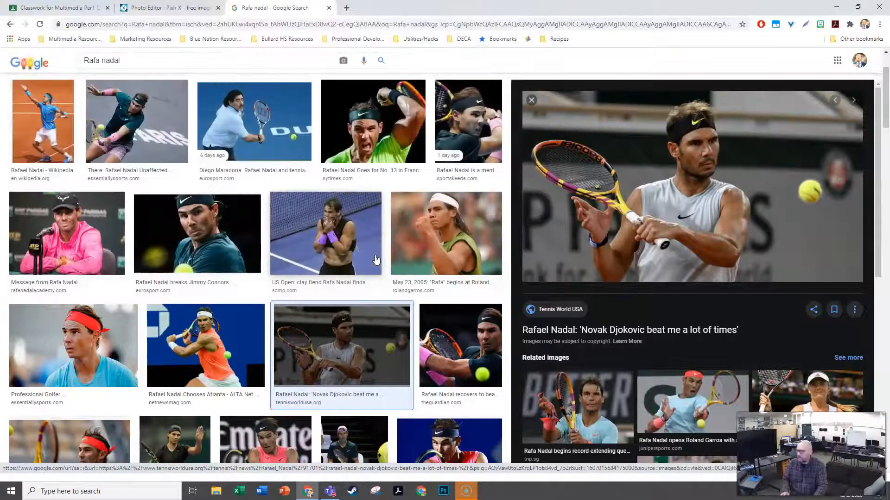
Step: Search the images for "phil mickelson" in place of the Nadal query
triple_click(119, 58)
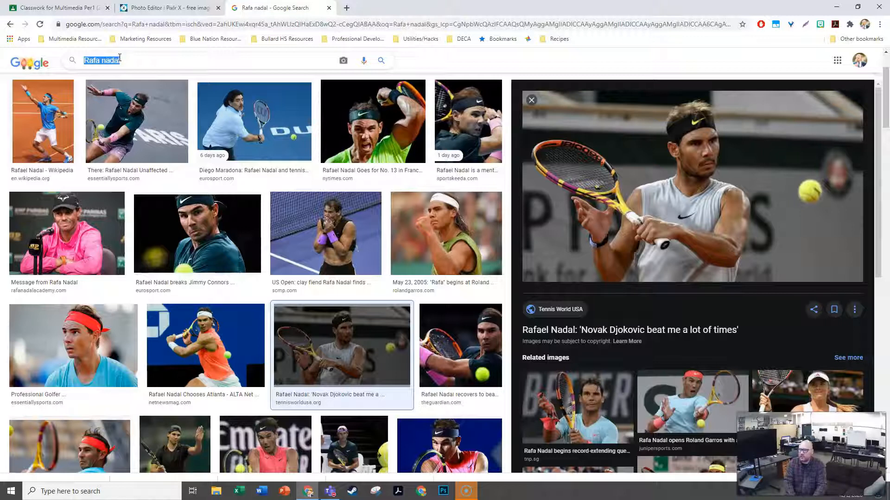
text(phil)
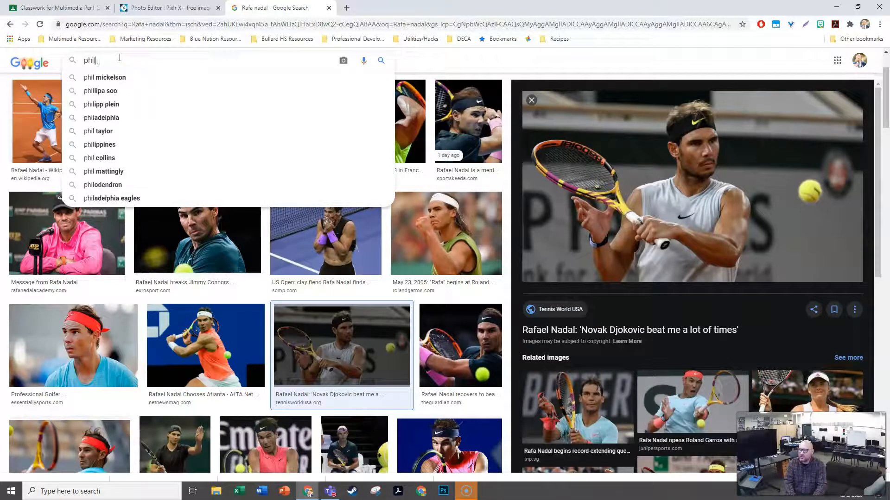
text( mickelson)
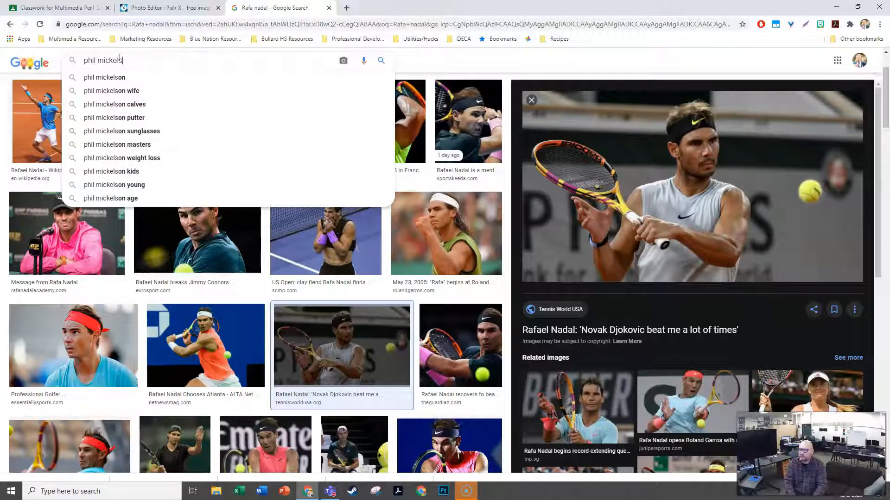
key(Return)
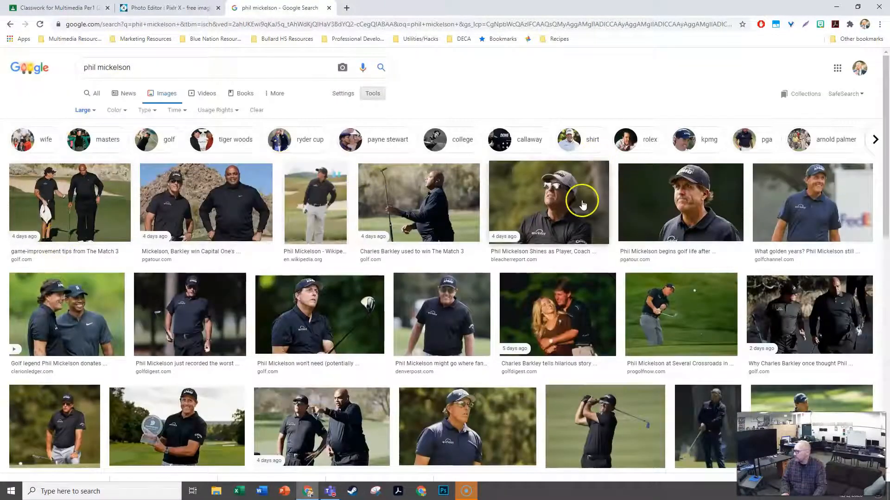
click(667, 298)
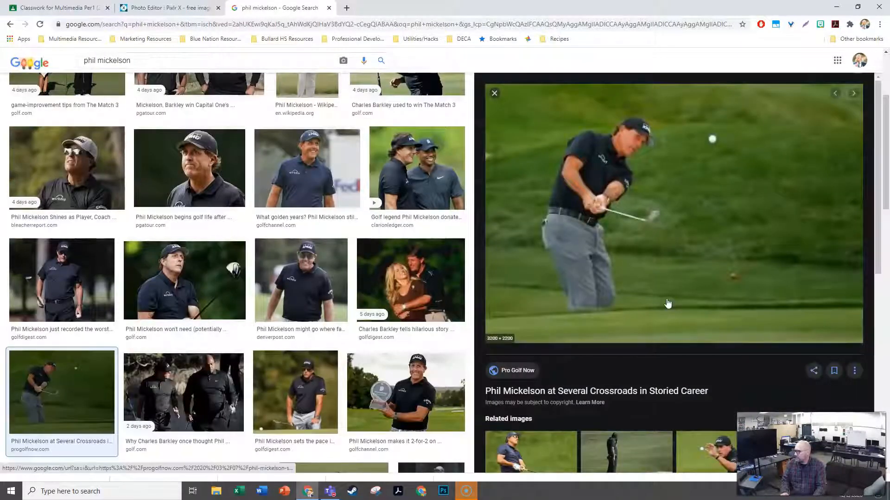
right_click(593, 202)
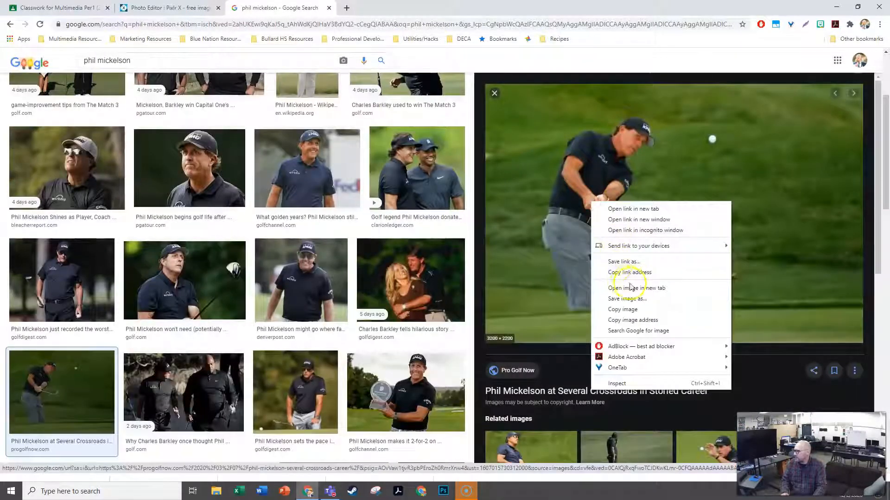
click(634, 299)
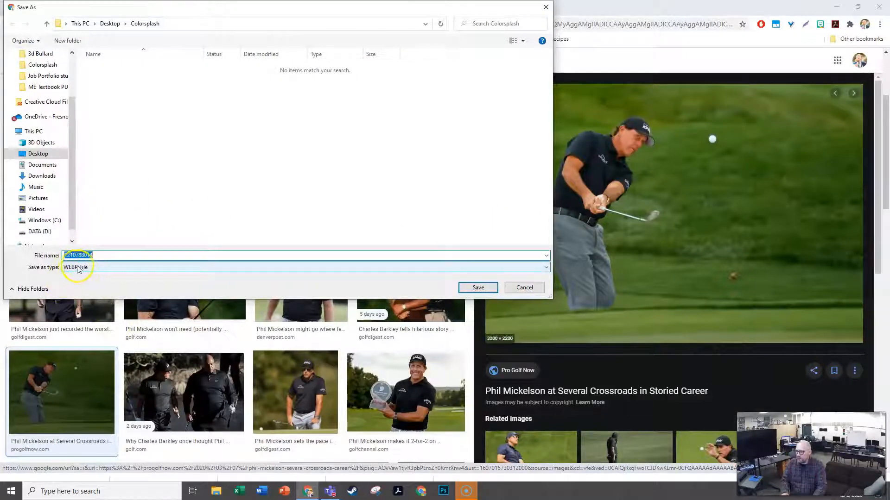
click(524, 288)
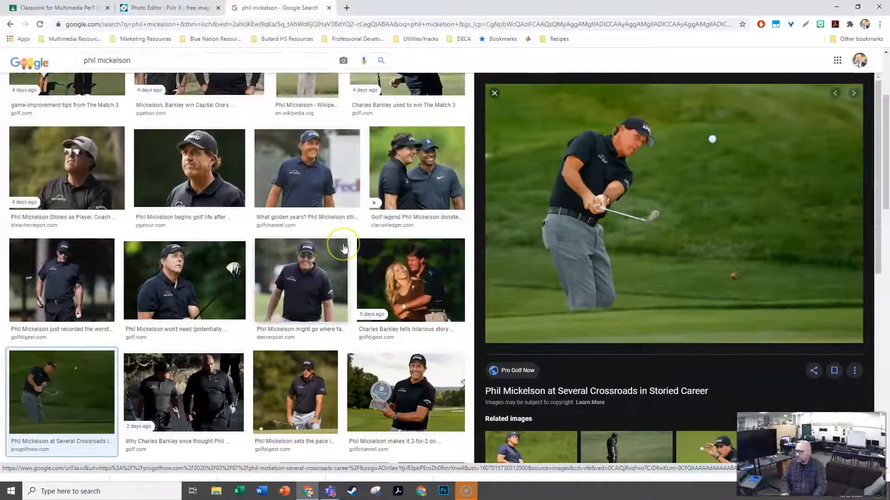
Step: Save the palmbeachpost.com photo of Mickelson reaching for the ball as a JPEG named Phil before in the Colorsplash folder
scroll(344, 249, down, 8)
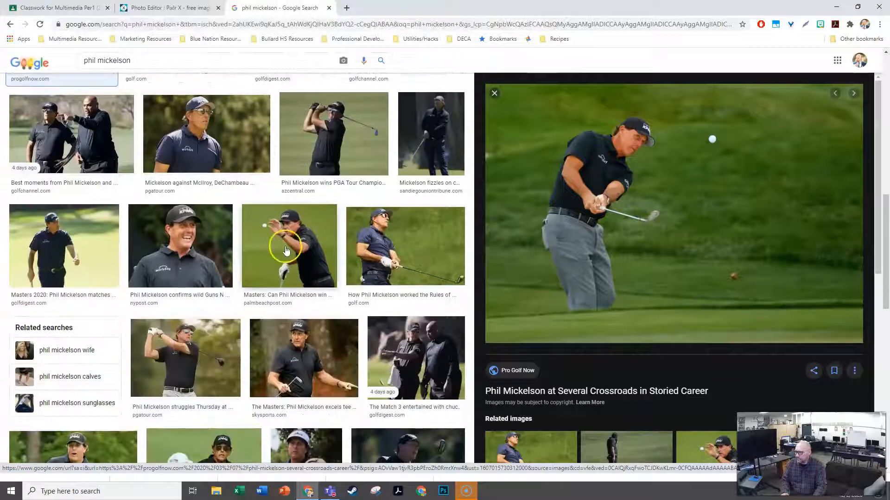
click(286, 250)
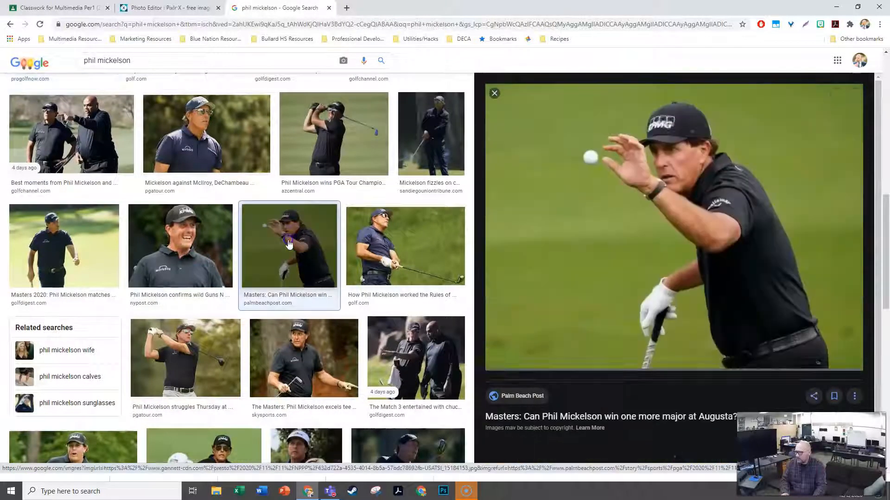
right_click(625, 195)
click(665, 291)
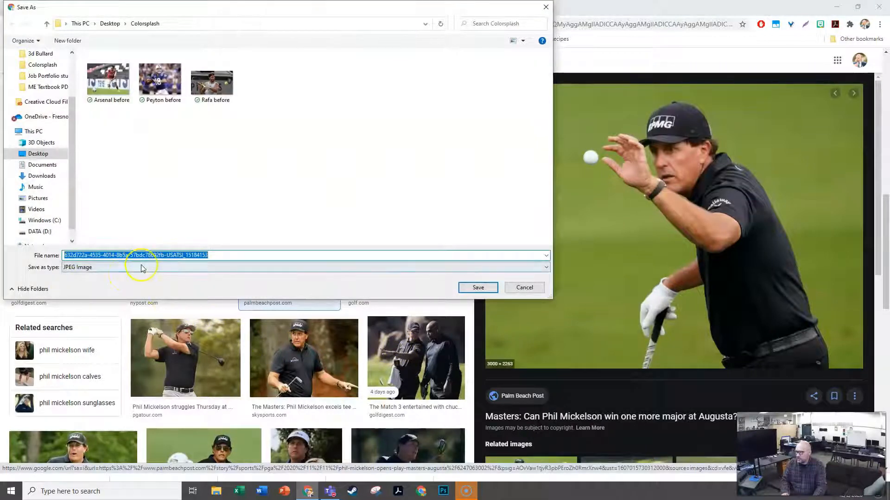
text(Phil b)
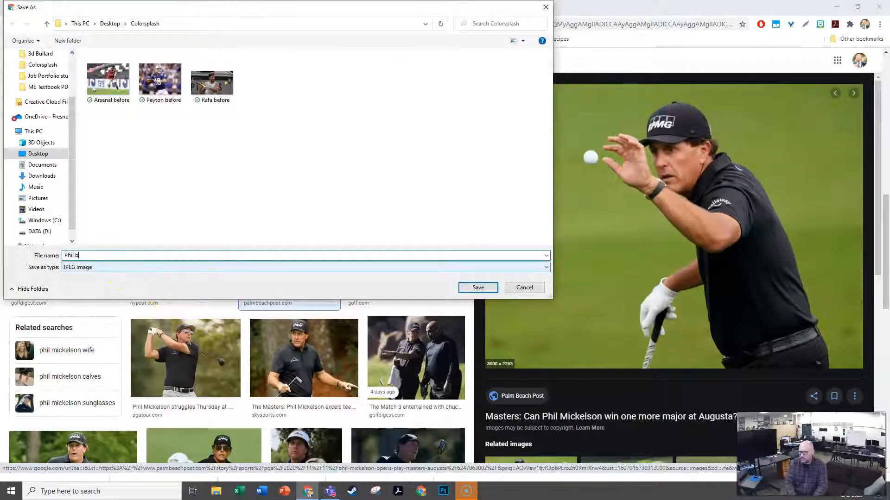
click(478, 288)
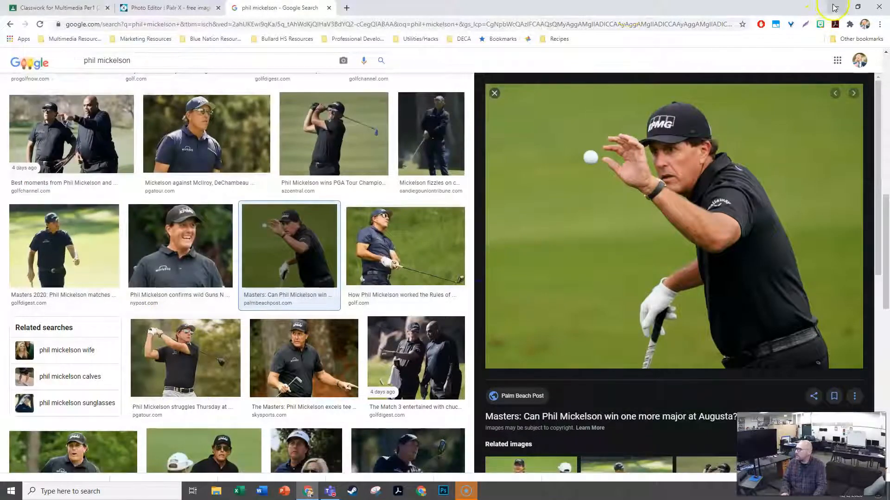
Step: Check the saved before photos in the Colorsplash folder on the desktop, and return to the browser
click(835, 7)
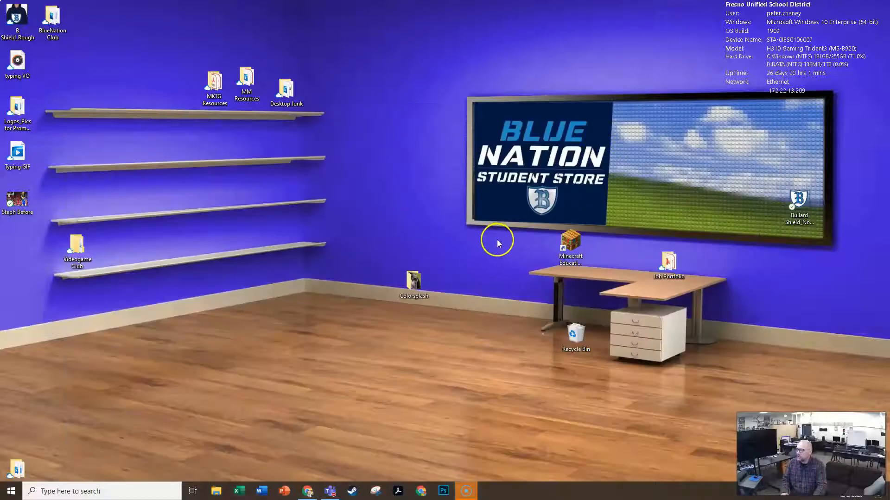
double_click(412, 279)
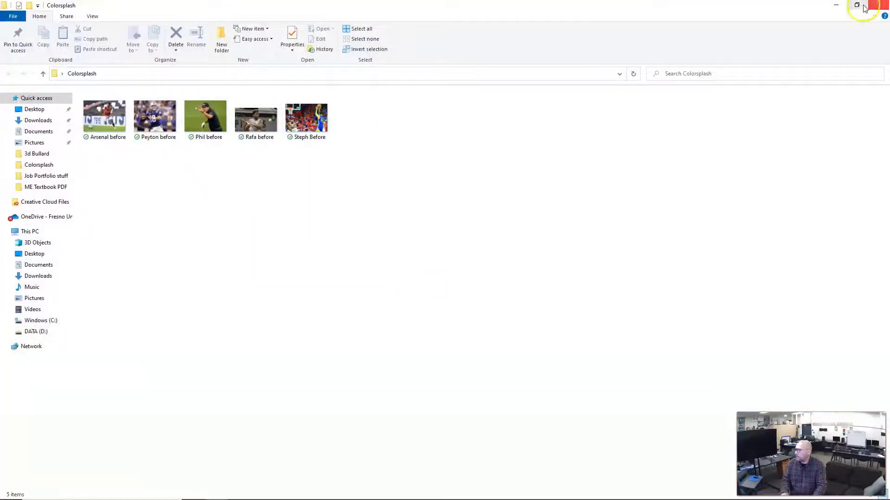
click(877, 7)
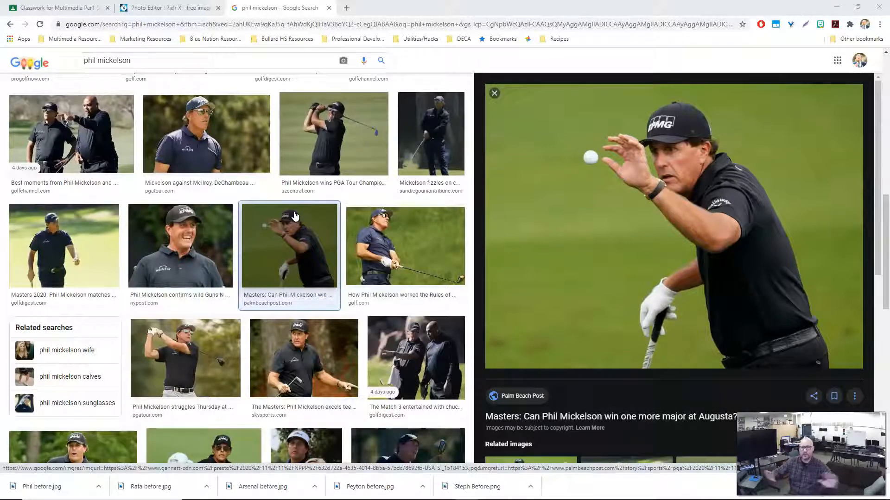
click(284, 215)
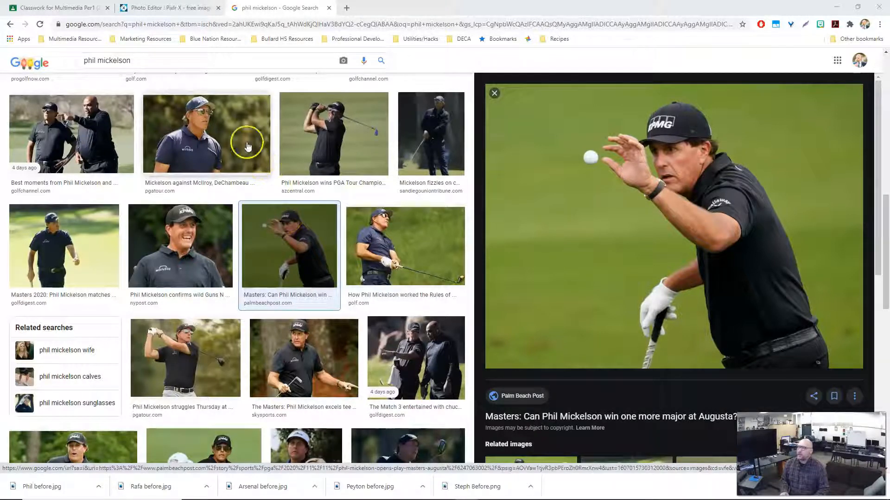
Step: Switch to Pixlr X, dismiss the contest popup and open the Steph Before photo from the Colorsplash folder
click(155, 12)
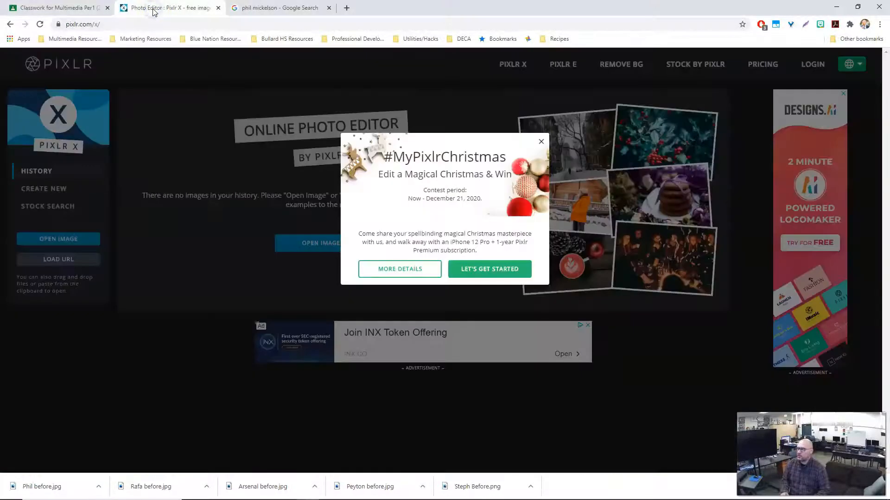
click(540, 141)
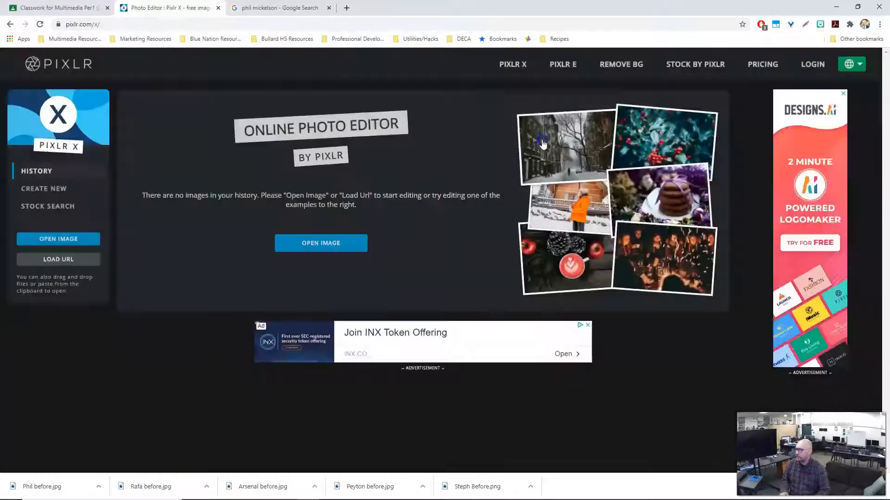
click(57, 239)
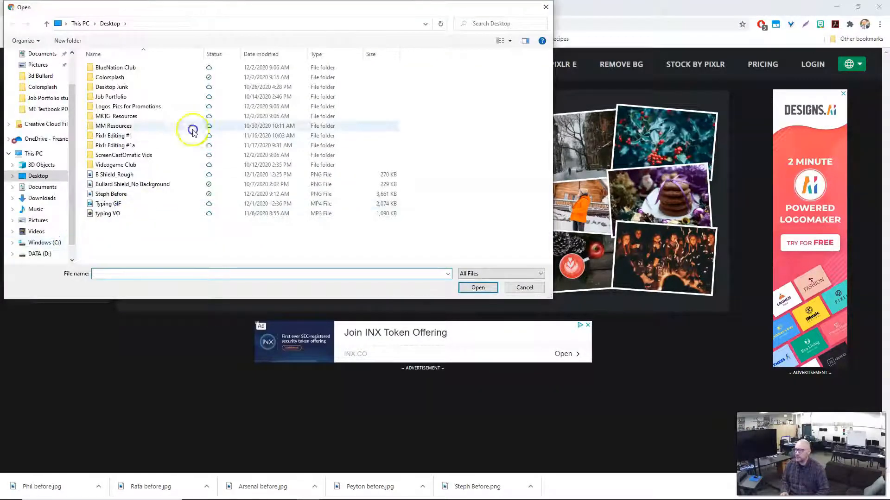
click(107, 79)
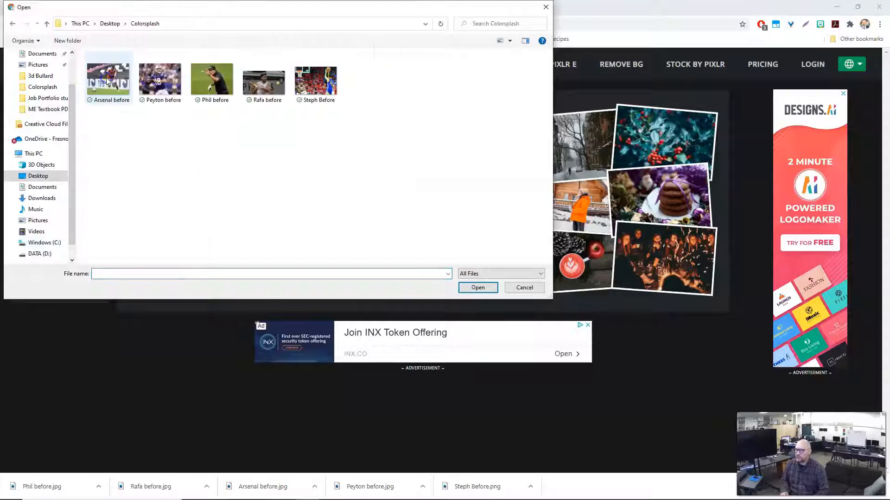
double_click(318, 81)
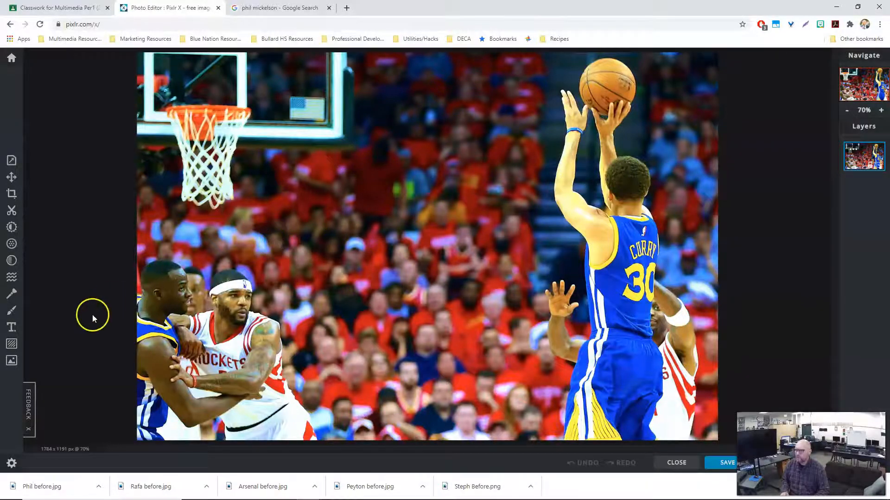
scroll(810, 164, up, 3)
scroll(810, 164, down, 4)
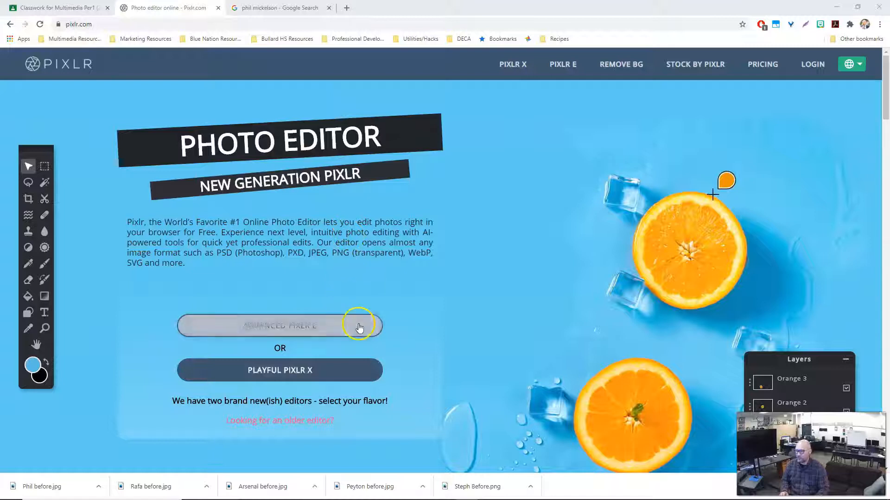
Step: Launch Advanced Pixlr E and open the Steph Before photo from the Colorsplash folder
click(271, 327)
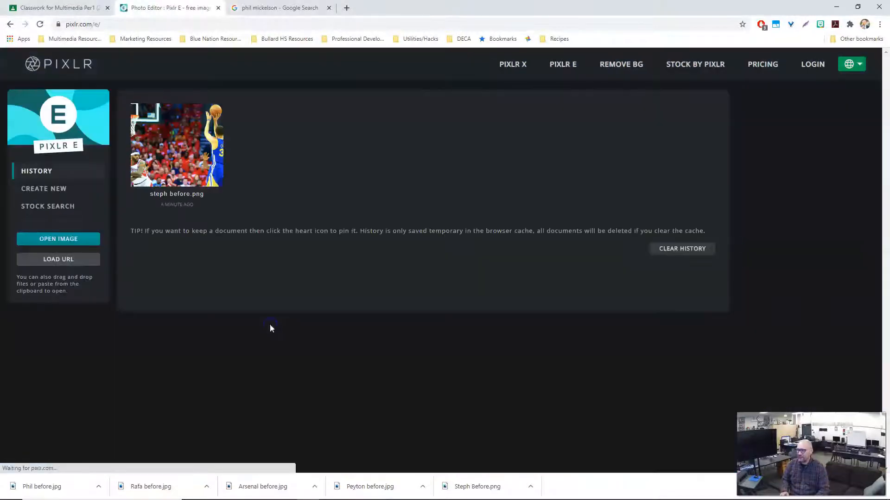
click(59, 239)
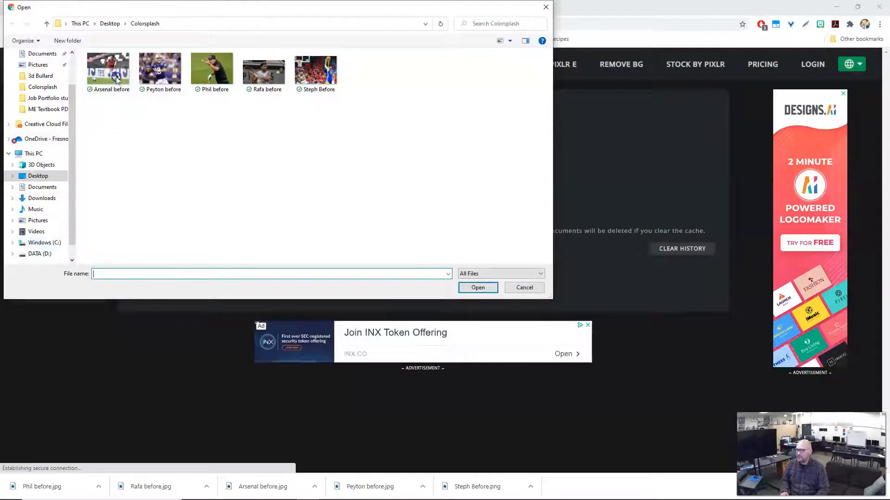
click(323, 68)
click(476, 288)
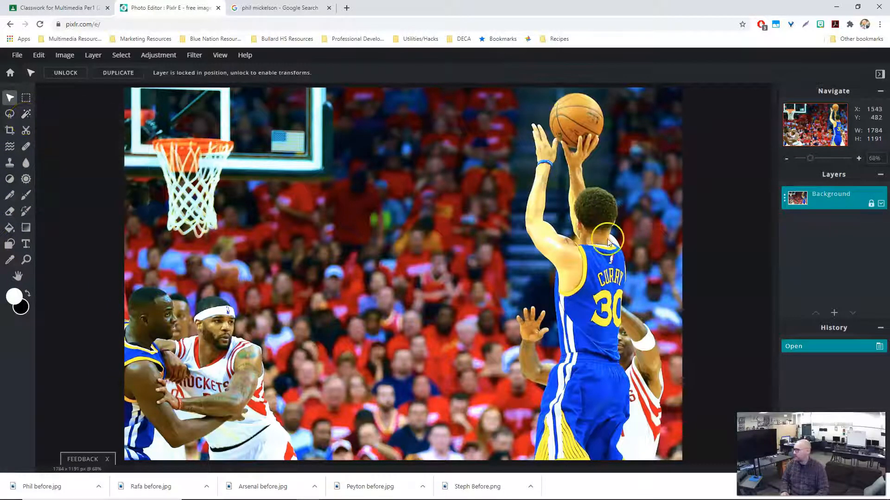
scroll(622, 254, up, 2)
scroll(622, 256, down, 4)
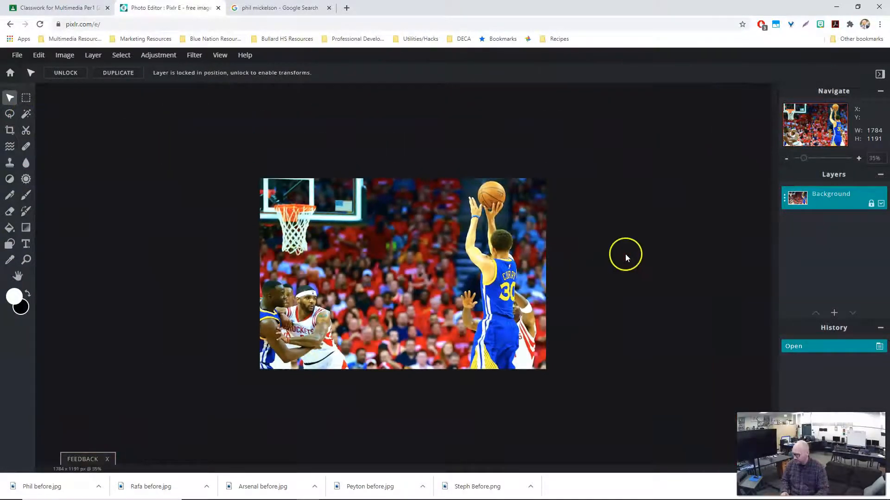
scroll(625, 253, up, 1)
scroll(626, 252, down, 2)
scroll(627, 254, up, 3)
scroll(626, 254, down, 2)
scroll(626, 254, up, 2)
scroll(626, 255, down, 3)
scroll(625, 256, up, 3)
scroll(624, 257, down, 3)
scroll(624, 256, up, 3)
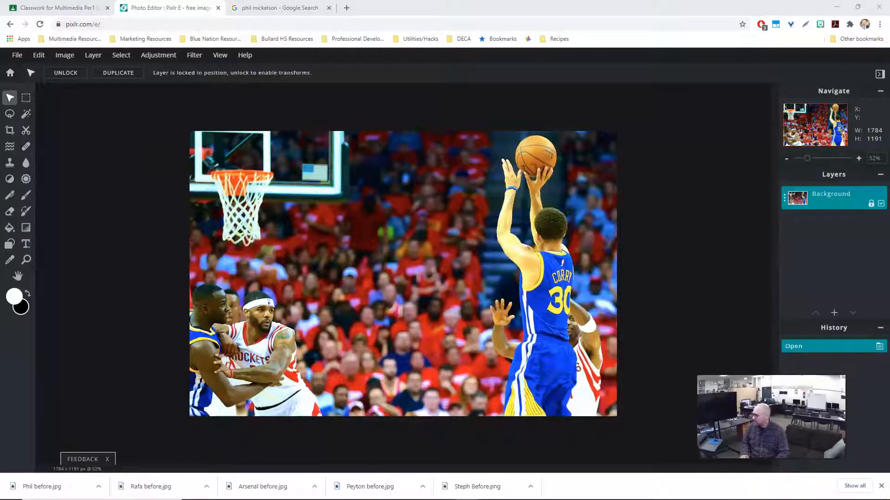
Step: Close the browser's downloads bar and unlock the Background layer of the Steph Before photo
click(880, 486)
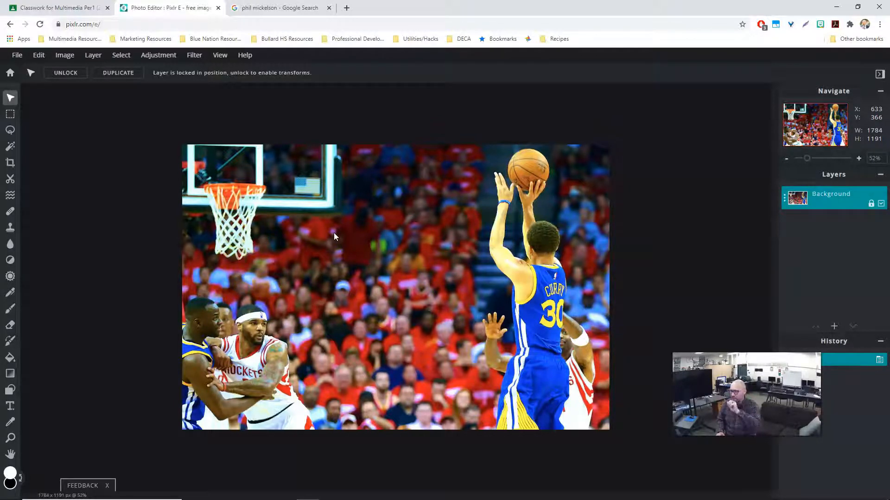
click(324, 261)
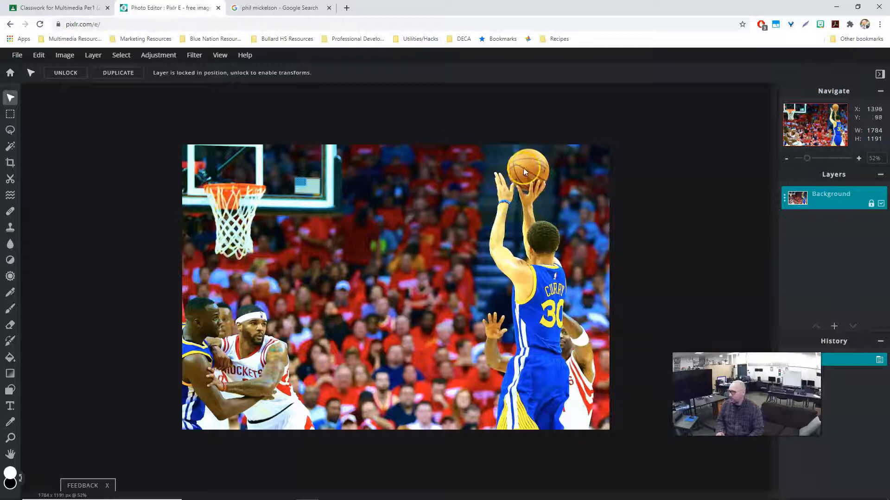
click(832, 198)
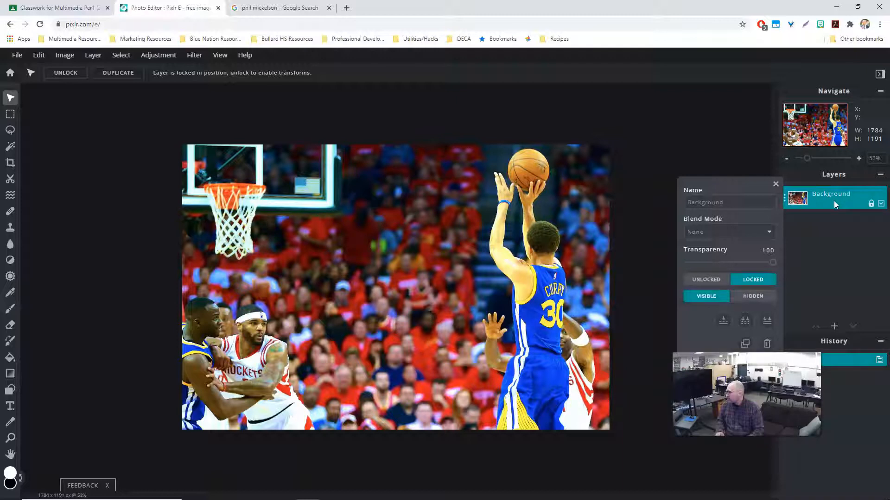
click(833, 201)
click(845, 202)
click(870, 204)
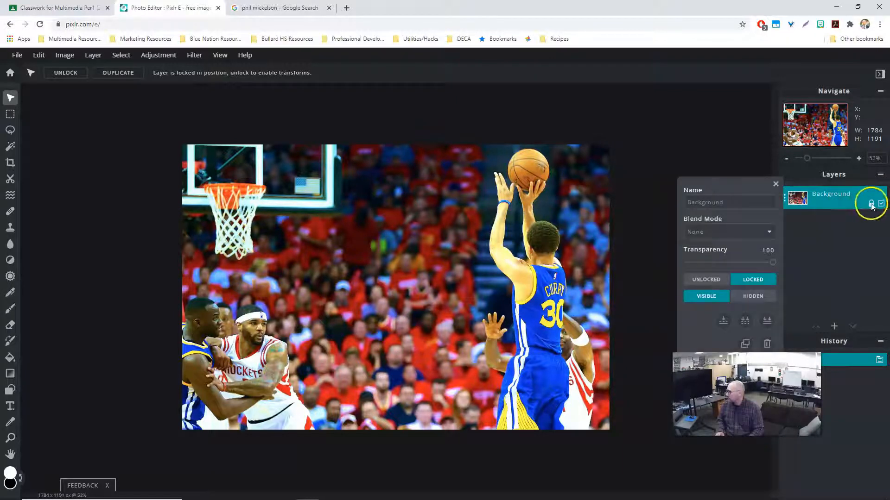
click(871, 204)
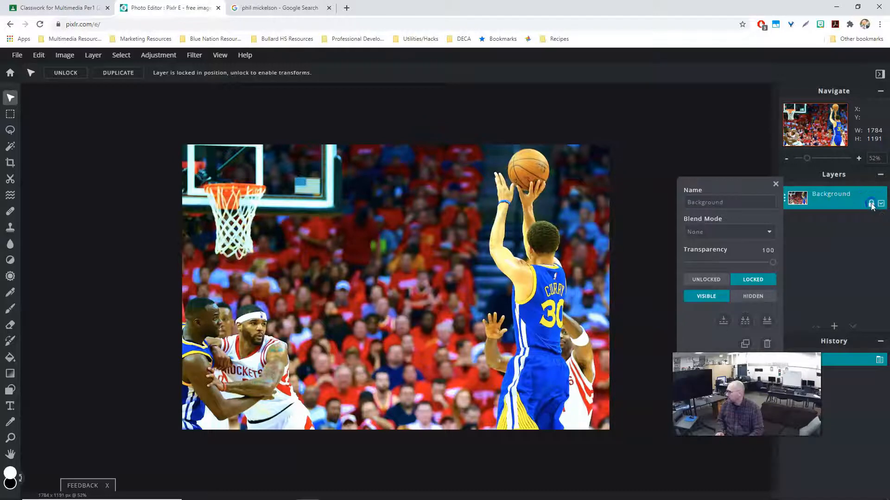
Step: Duplicate the unlocked Background layer and make the copy the active layer
click(831, 199)
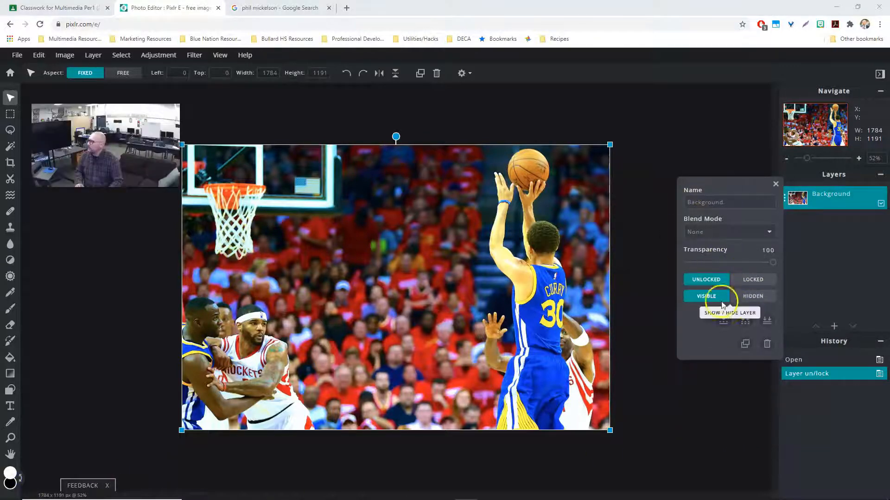
click(745, 344)
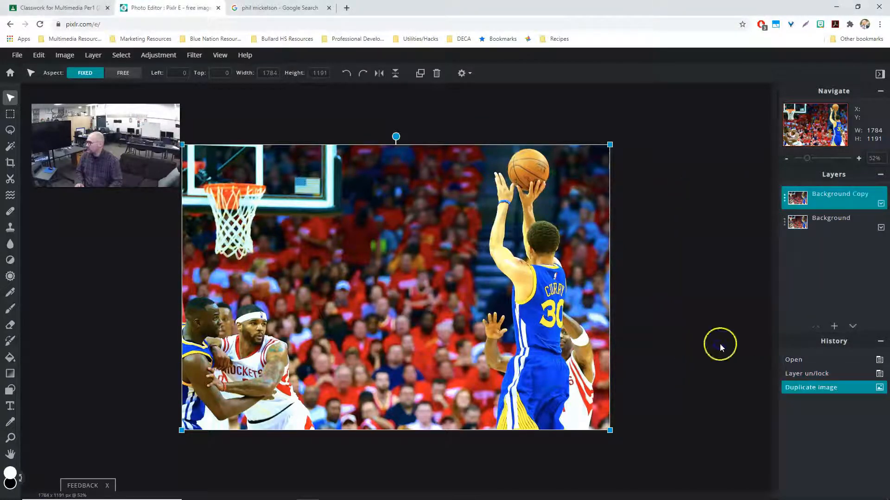
click(844, 222)
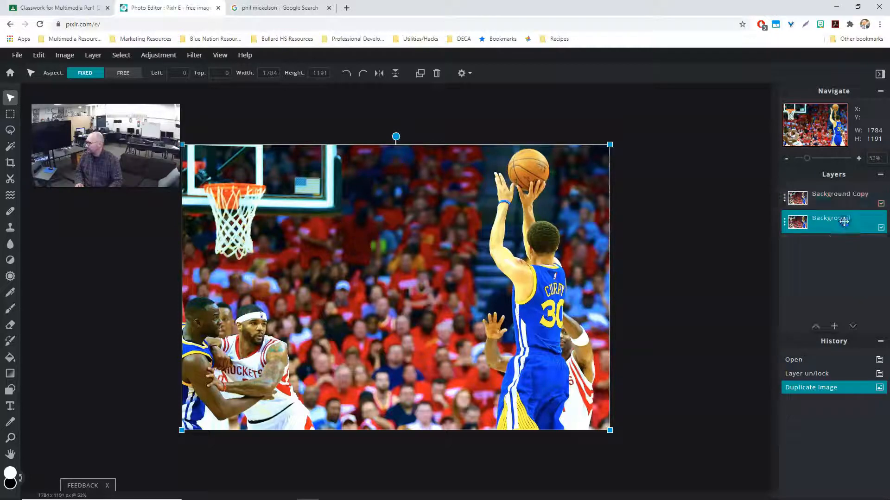
click(835, 196)
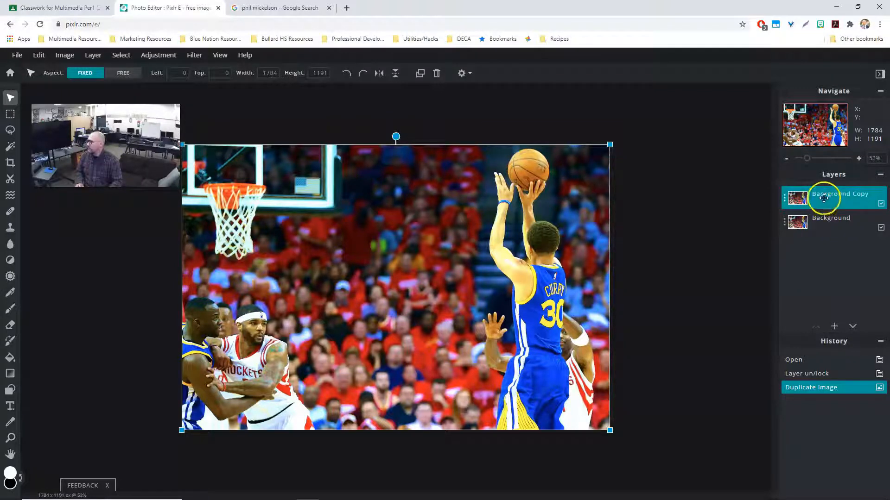
click(158, 56)
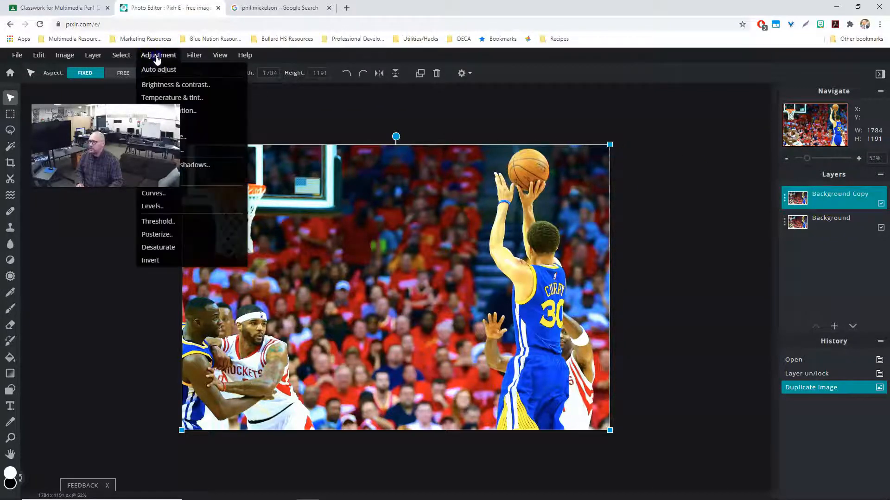
click(85, 237)
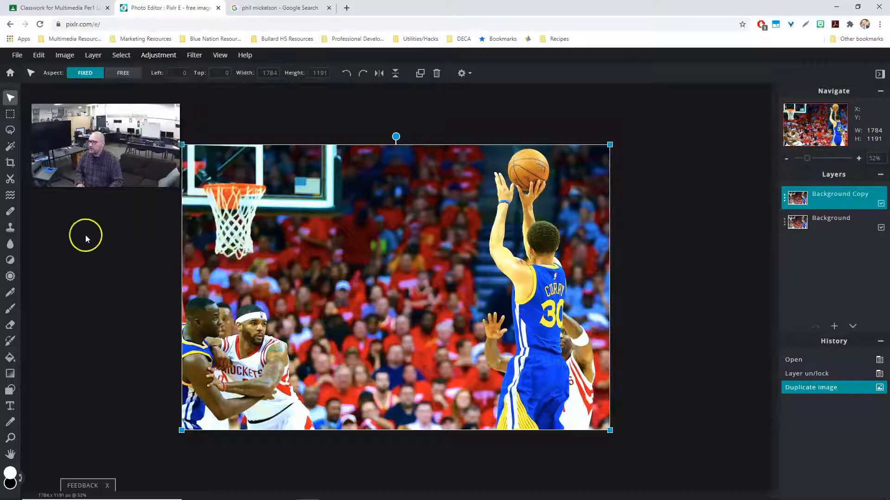
click(155, 57)
click(135, 218)
click(170, 58)
click(605, 177)
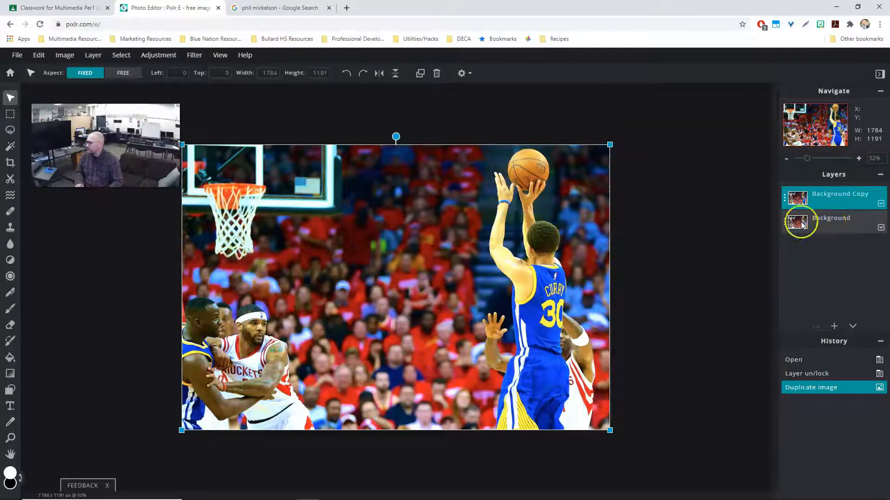
click(157, 57)
click(157, 58)
click(155, 57)
click(155, 58)
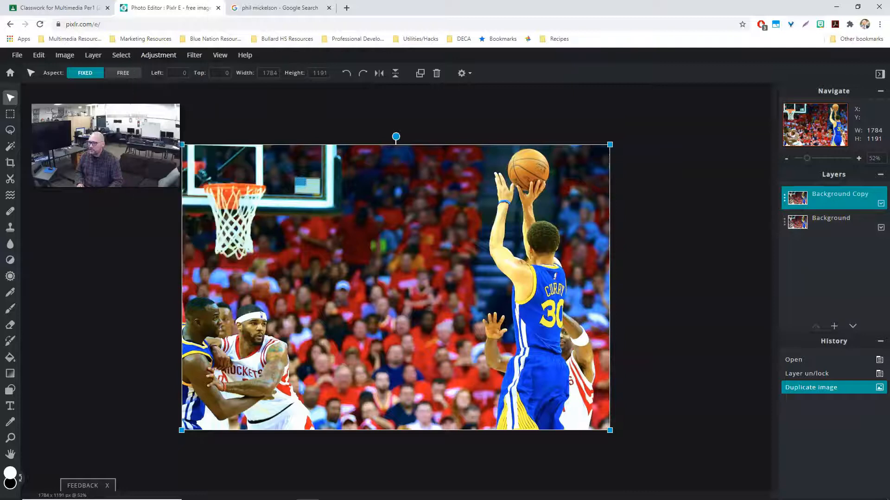
click(159, 58)
click(161, 58)
click(163, 61)
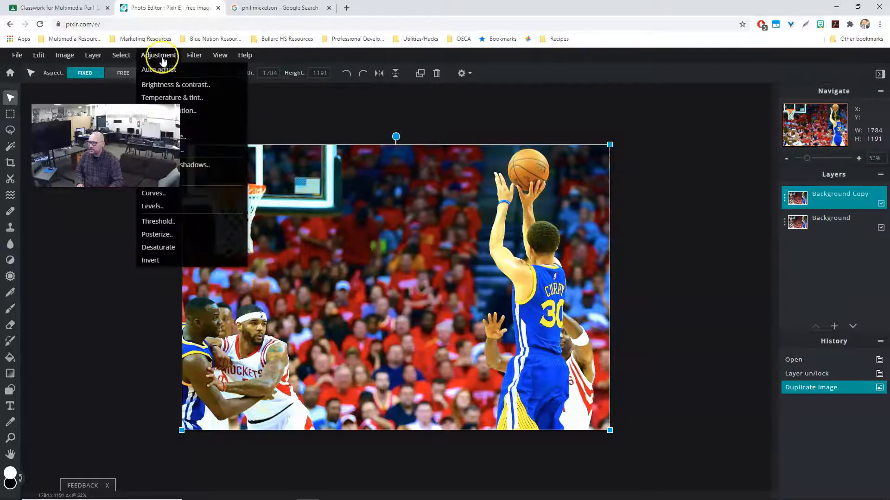
click(158, 60)
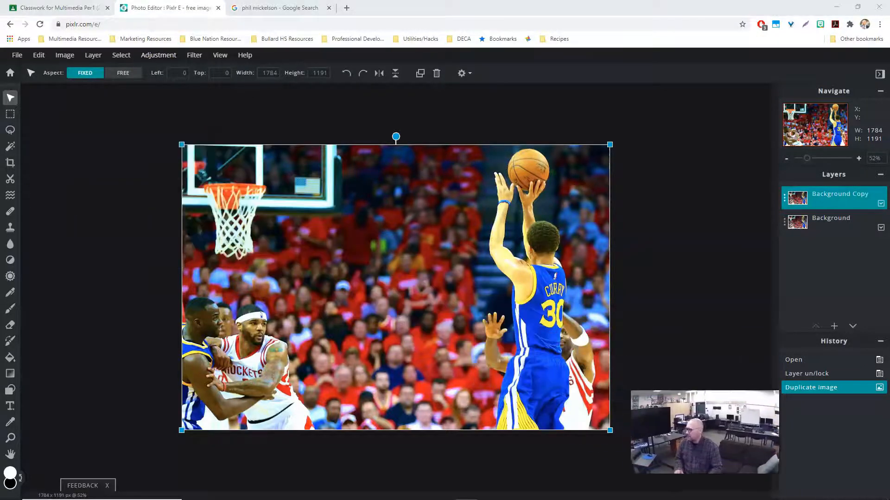
Step: Desaturate the Background Copy layer
mouse_move(154, 57)
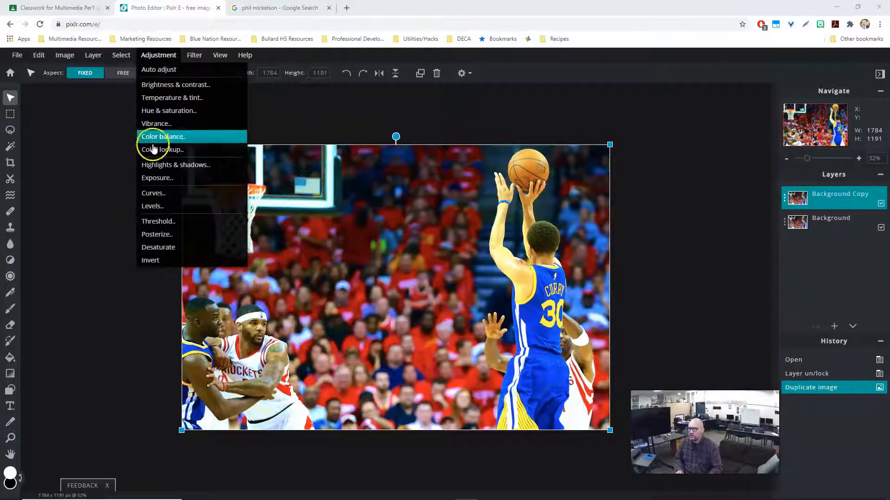
click(159, 248)
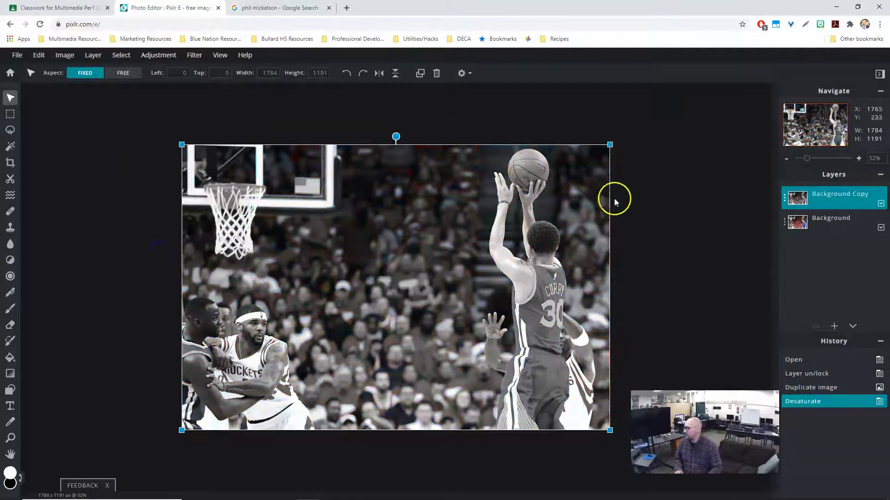
Step: Compare the color Background layer with the desaturated Background Copy by hiding the copy and showing it again
click(828, 224)
click(836, 196)
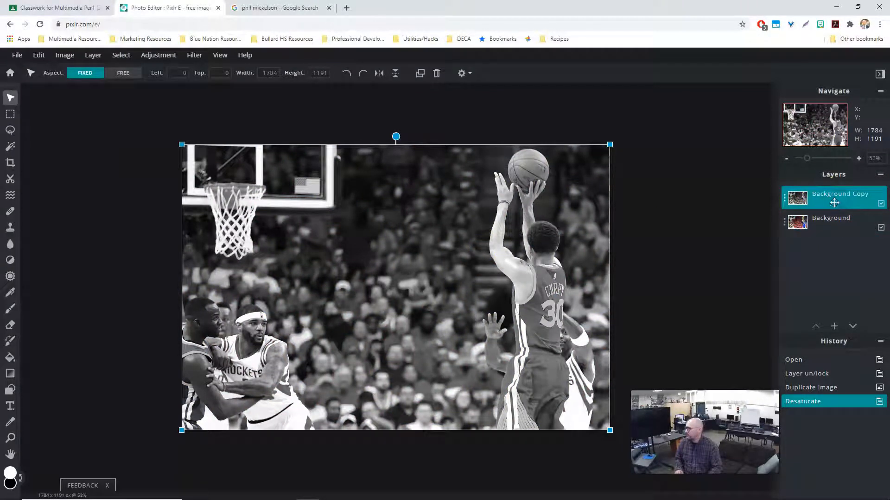
click(832, 221)
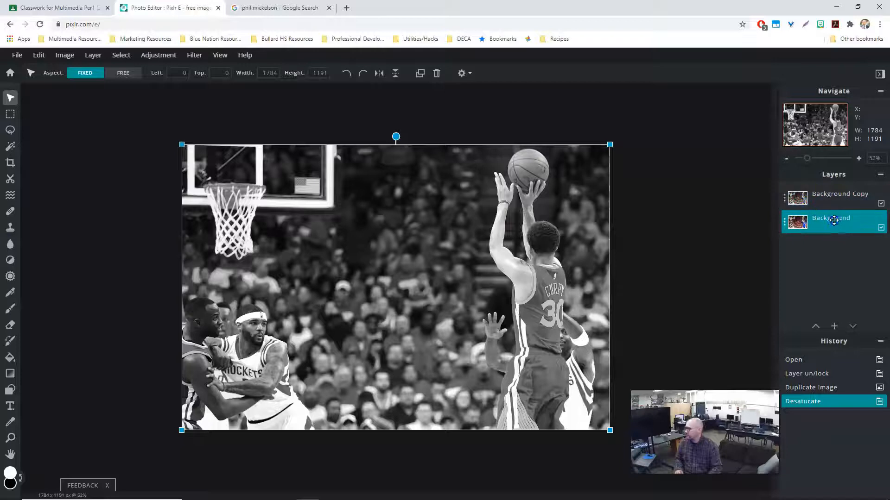
click(838, 196)
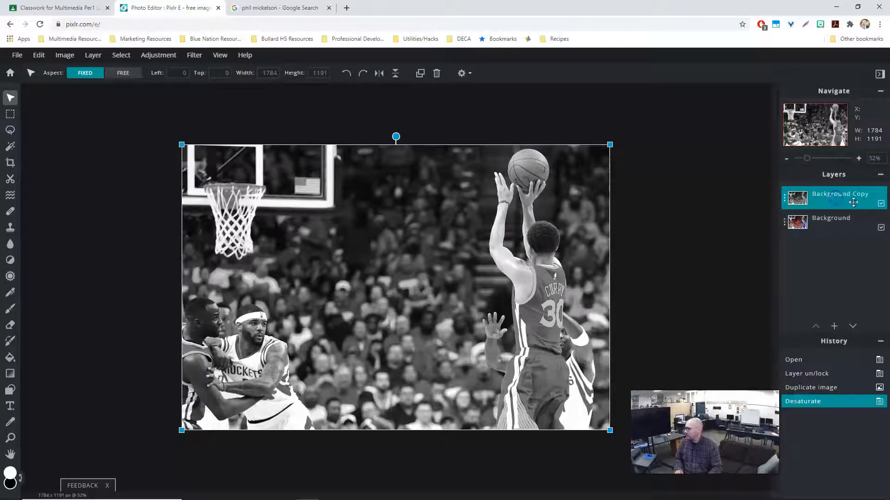
click(880, 204)
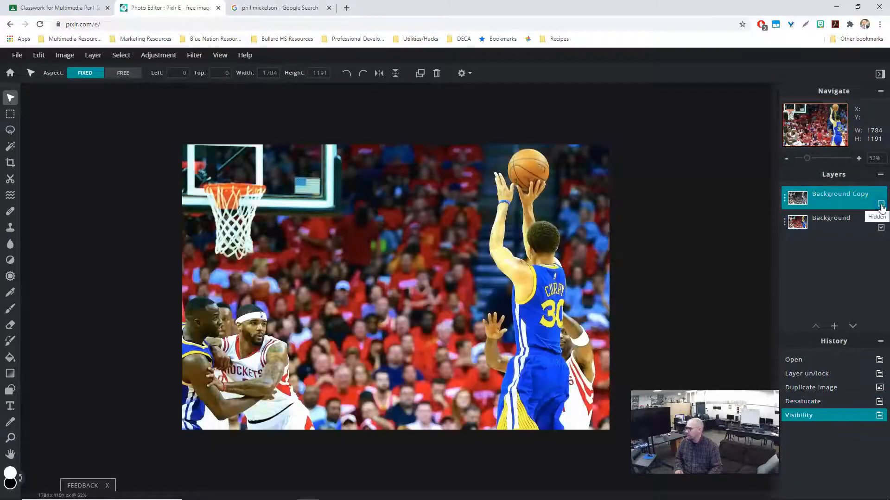
click(880, 204)
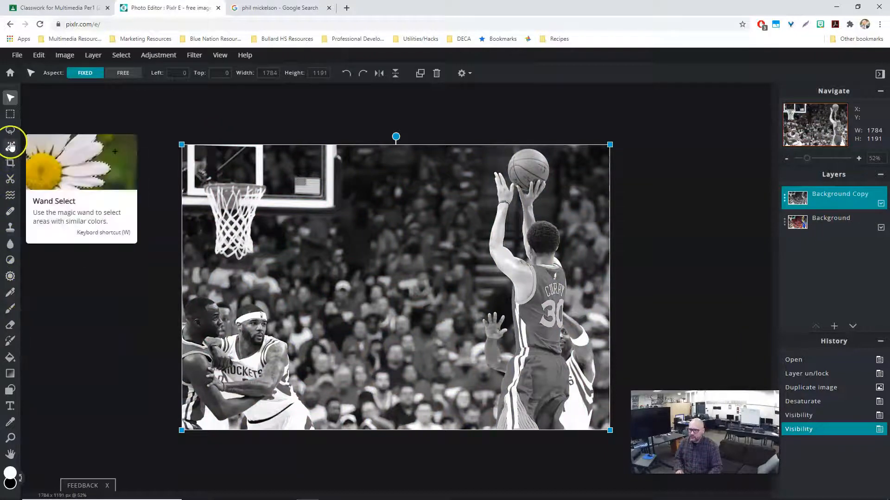
Step: Activate the Eraser and set its brush size to 86 px
click(10, 327)
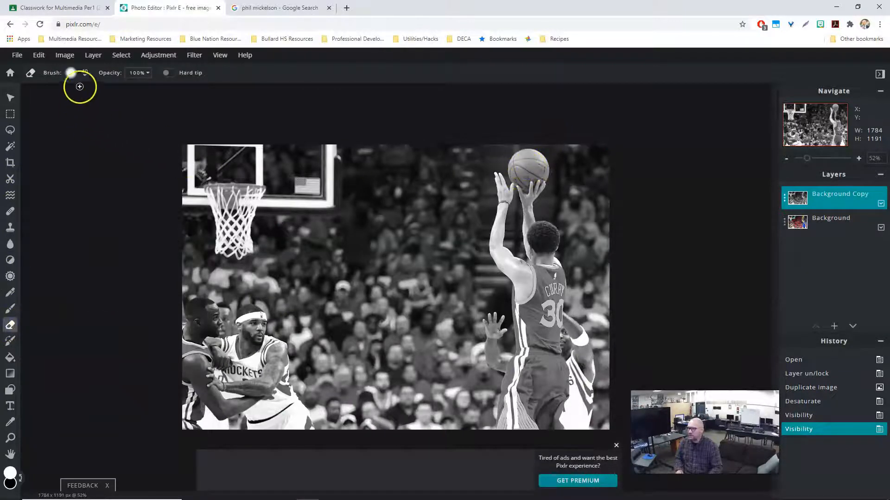
click(86, 73)
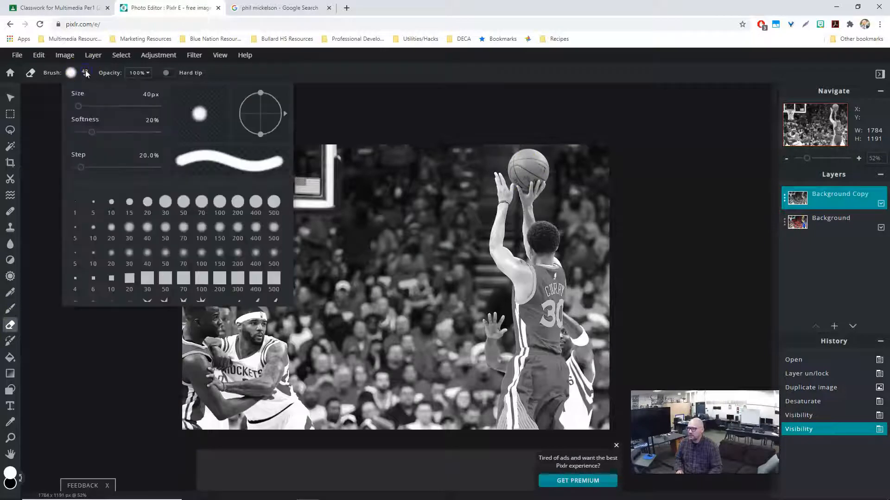
click(119, 107)
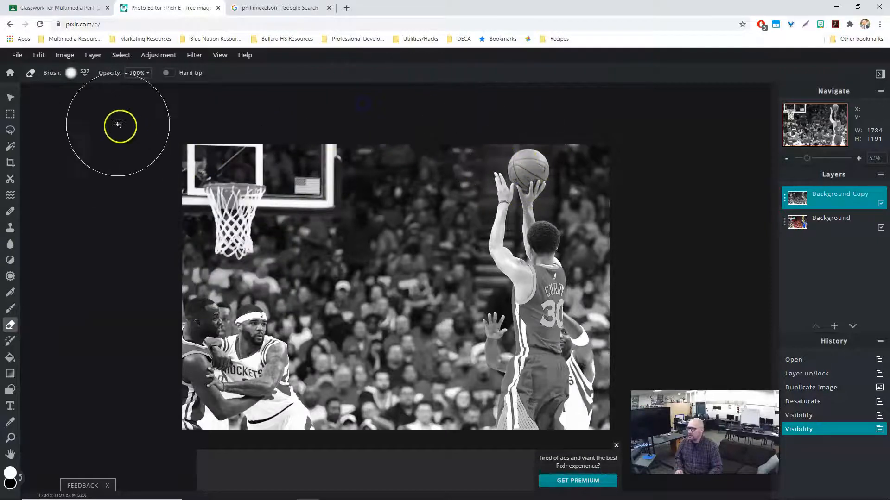
click(89, 78)
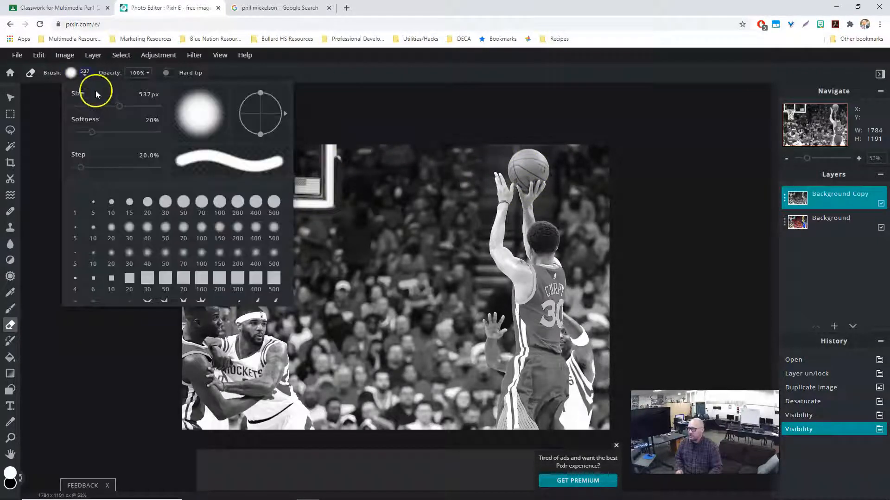
click(96, 106)
click(447, 109)
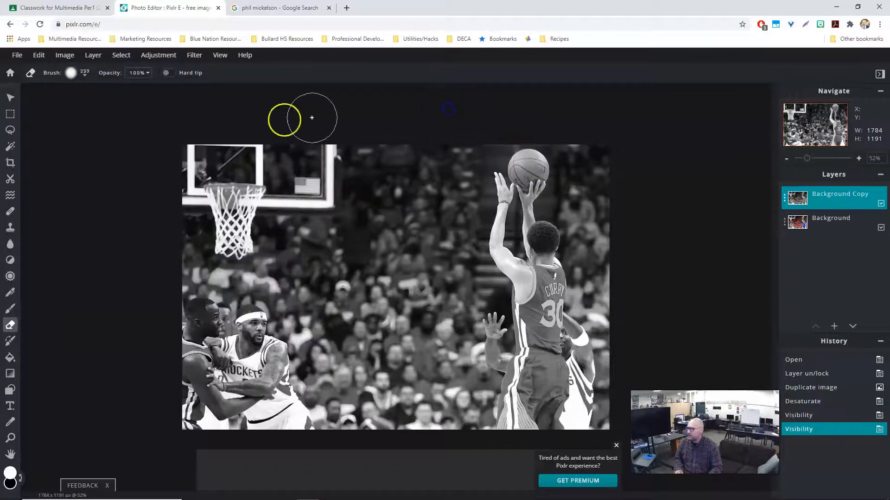
click(86, 78)
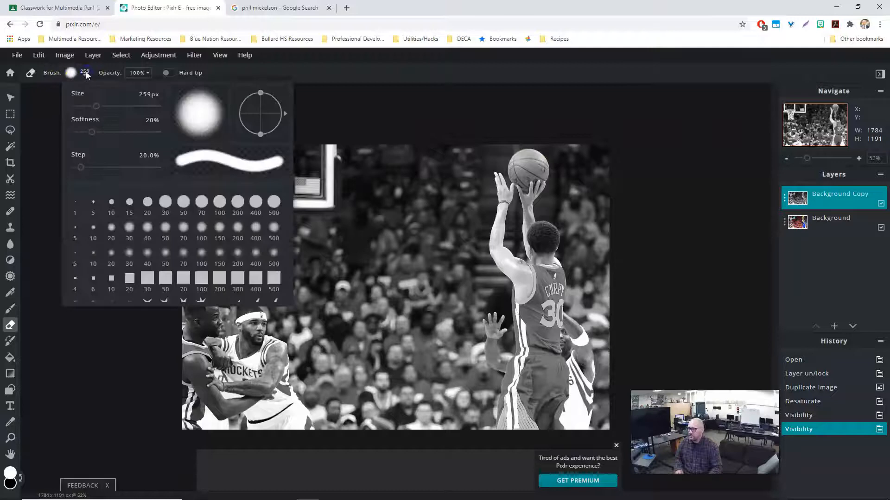
click(82, 106)
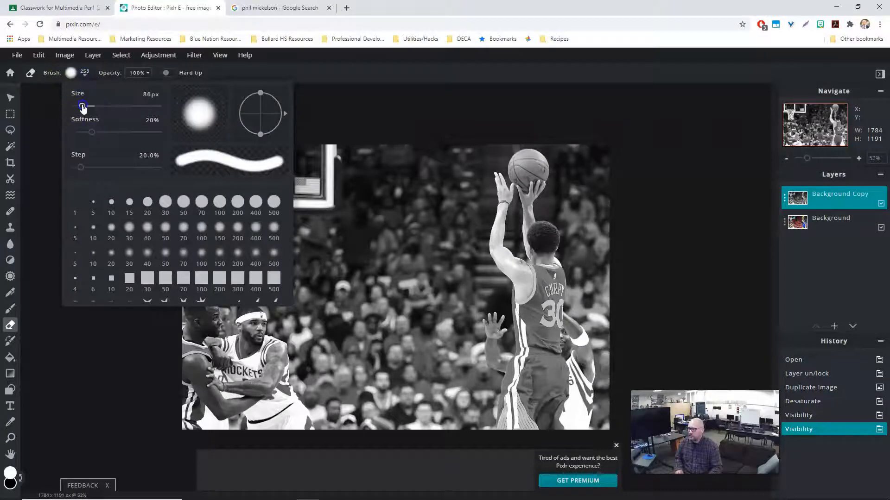
click(428, 113)
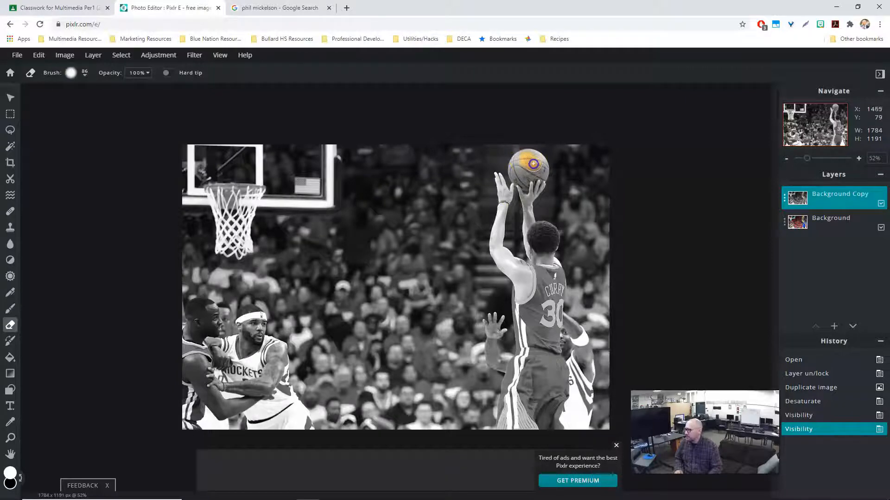
Step: Erase the main area of the basketball on the Background Copy layer to reveal its original color
mouse_move(517, 165)
mouse_down()
mouse_move(523, 176)
mouse_move(536, 161)
mouse_move(526, 157)
mouse_move(528, 170)
mouse_up()
scroll(650, 226, up, 1)
scroll(650, 225, up, 4)
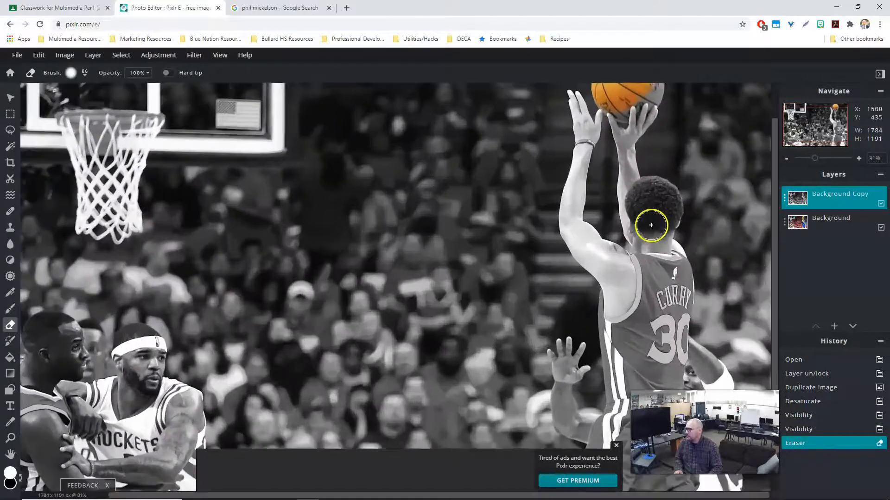
drag(775, 188, 773, 131)
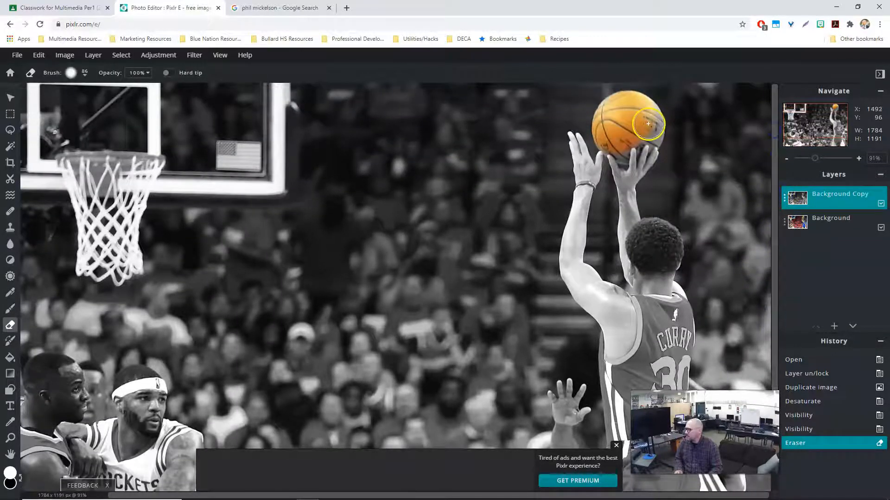
click(648, 124)
click(646, 119)
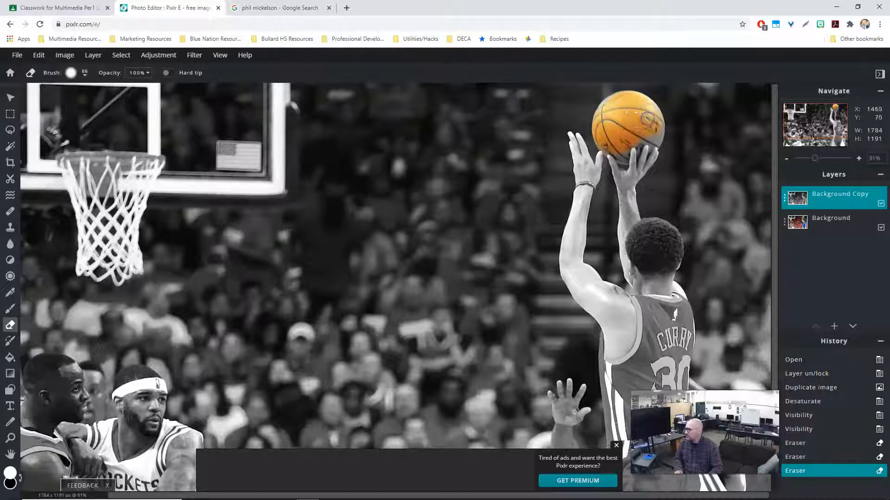
click(616, 111)
click(613, 113)
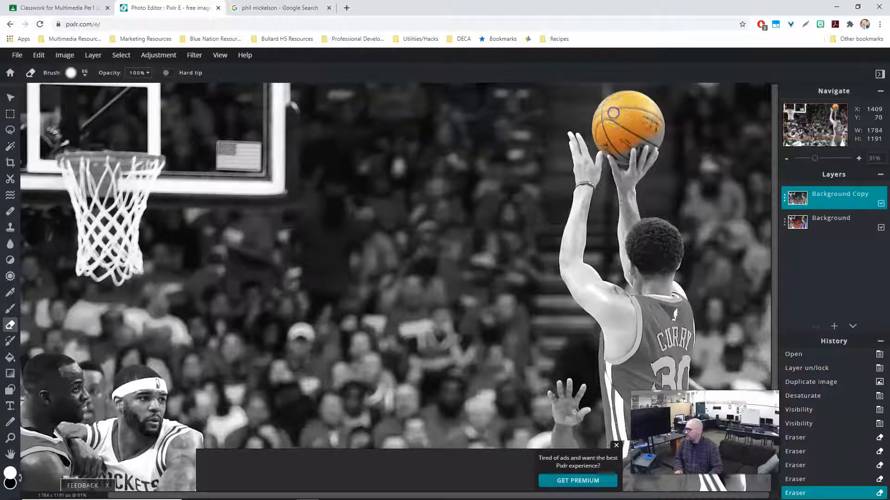
click(612, 112)
click(607, 120)
click(607, 134)
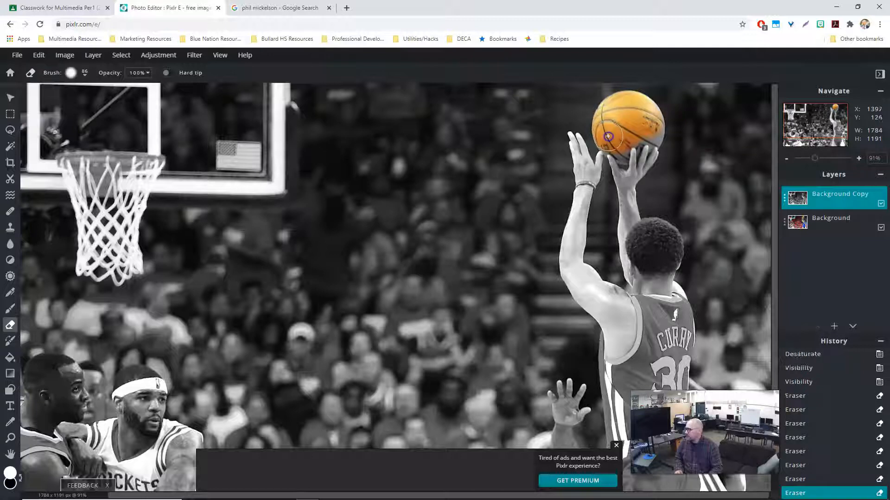
click(614, 139)
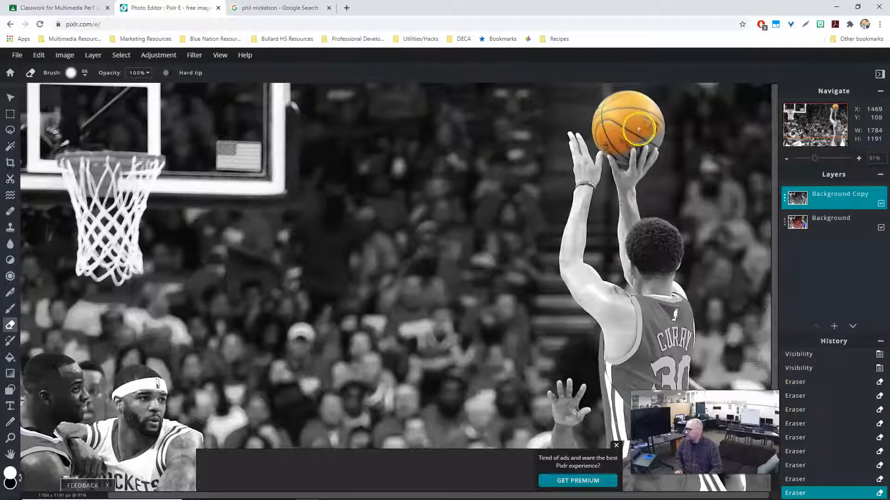
click(640, 131)
click(648, 124)
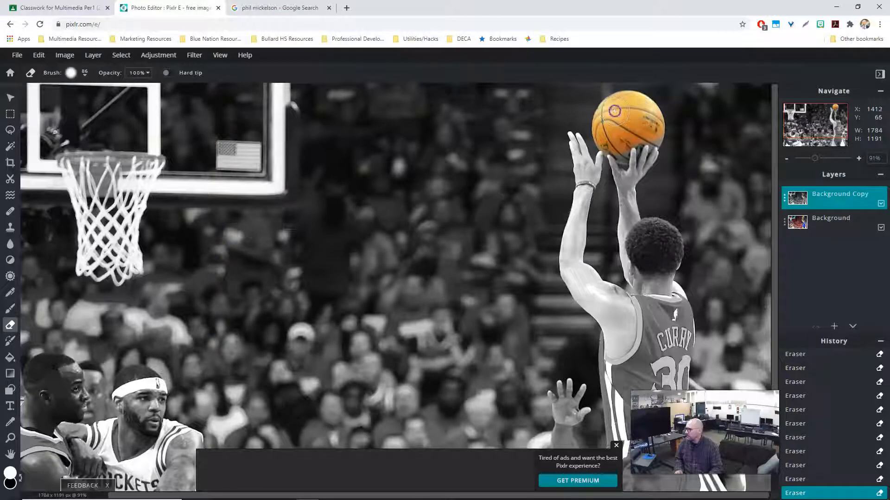
Step: Reduce the Eraser's brush size to 13 px for detail work
click(84, 75)
click(74, 105)
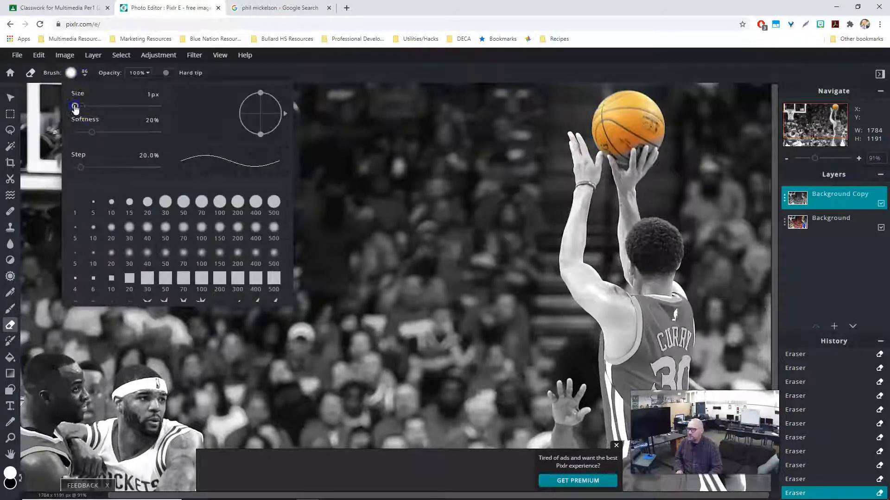
click(435, 70)
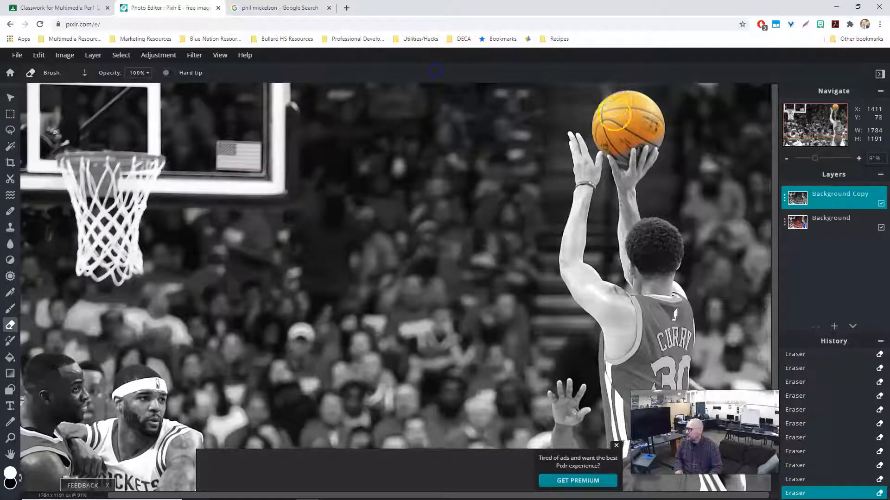
click(84, 72)
drag(74, 107, 76, 107)
click(424, 74)
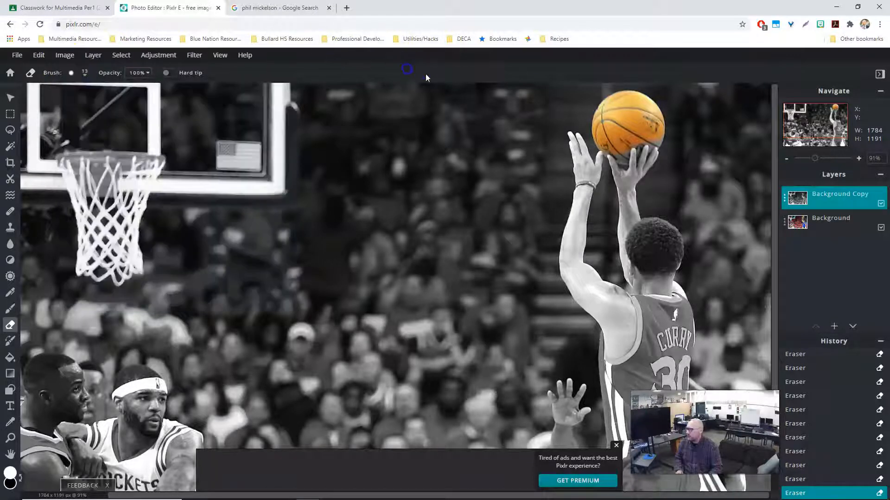
Step: Erase the remaining gray around the basketball's edge and between the shooter's fingers on the Background Copy layer
scroll(704, 186, up, 2)
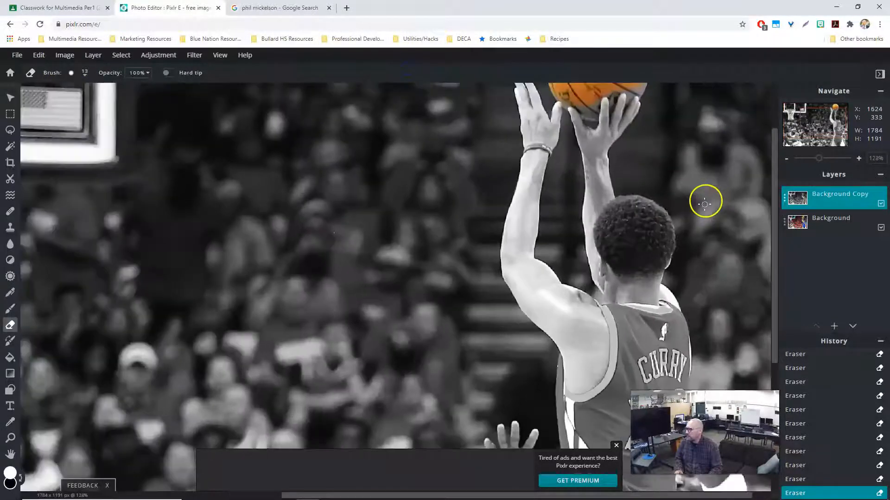
drag(773, 223, 775, 158)
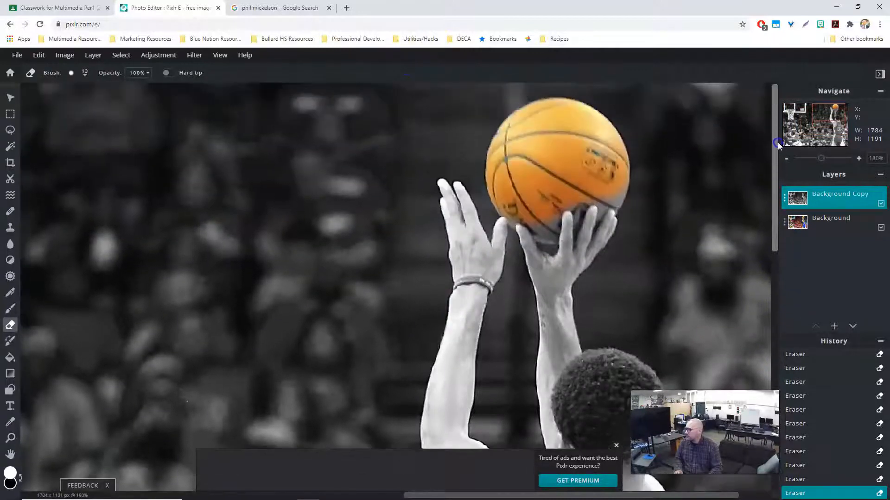
drag(624, 184, 623, 192)
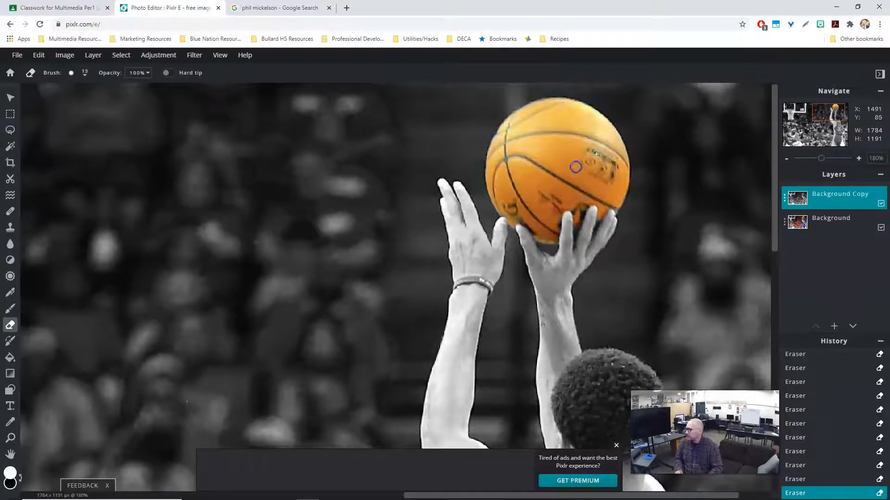
Step: Save the finished color splash image as a high-quality JPG named Steph After and download it
scroll(681, 201, down, 10)
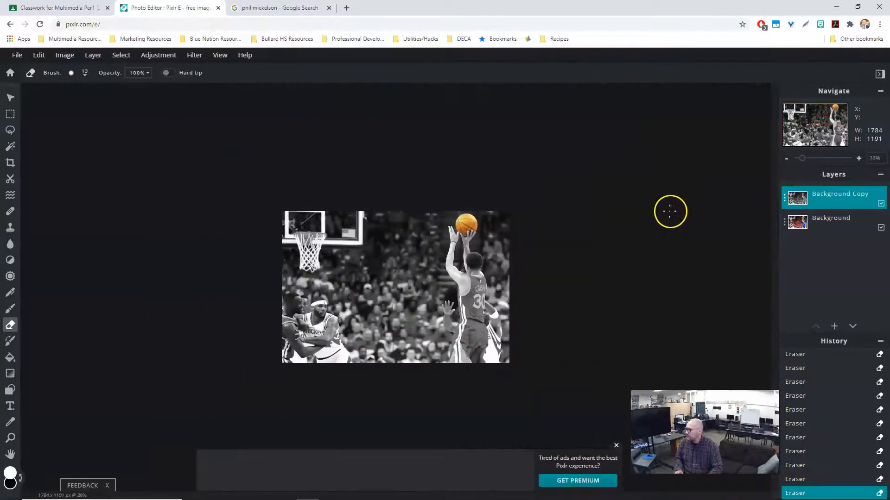
scroll(671, 214, up, 3)
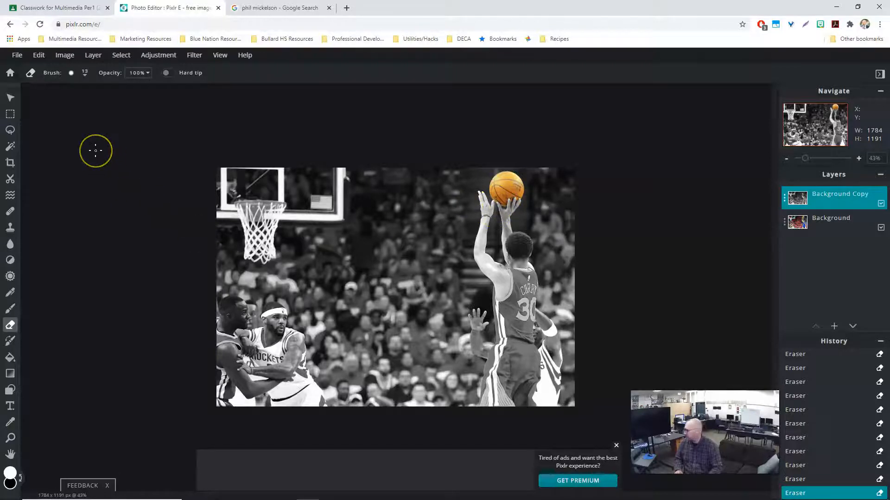
click(20, 56)
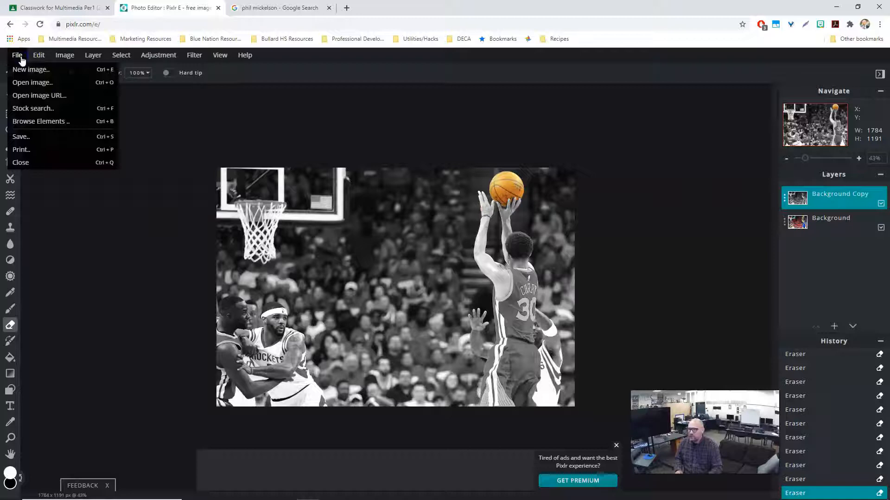
click(57, 137)
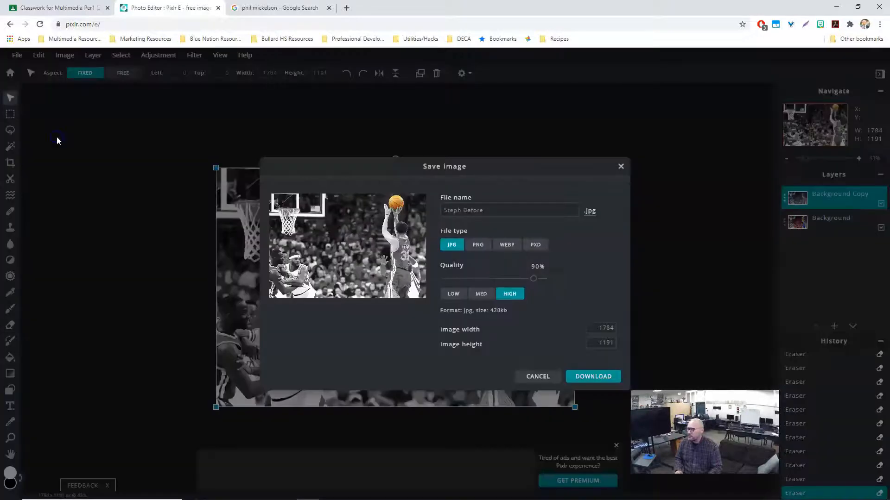
click(485, 210)
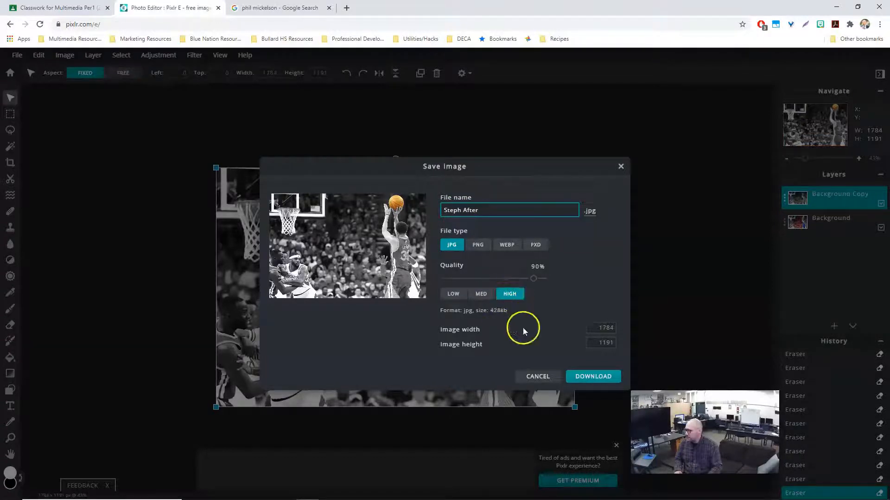
click(596, 377)
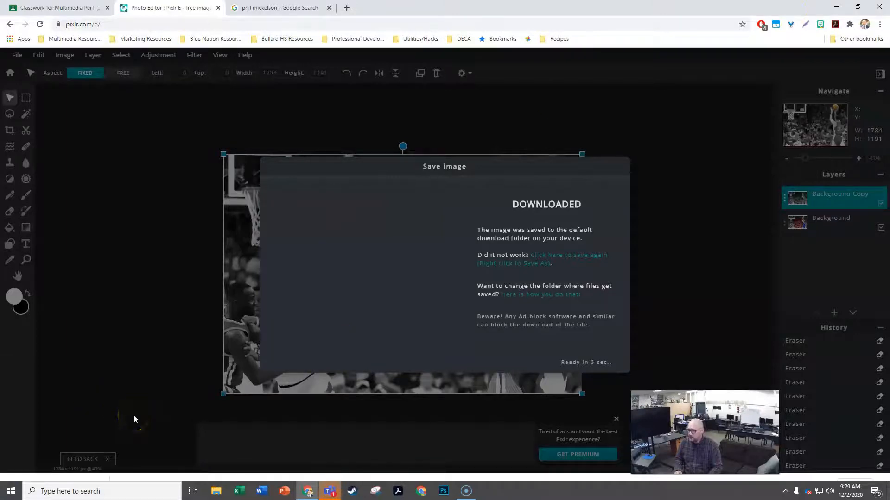
Step: Switch to File Explorer and move Steph After from Downloads into the Colorsplash folder on the Desktop
click(215, 492)
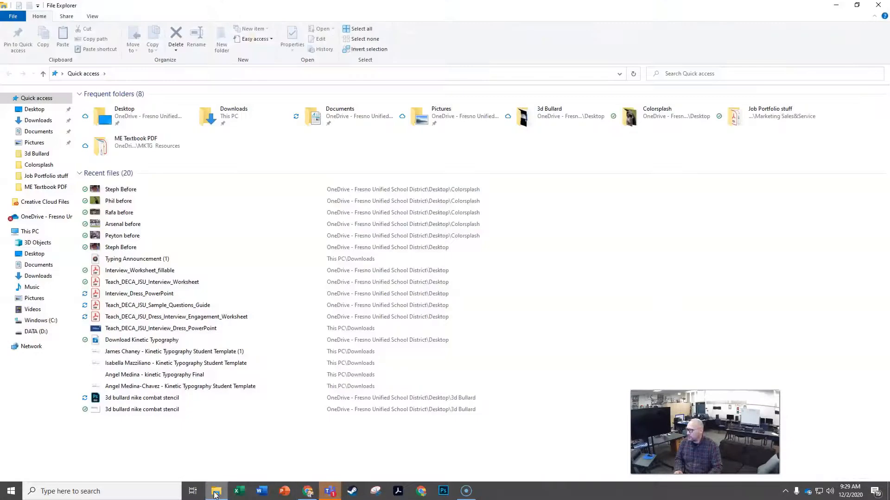
click(37, 120)
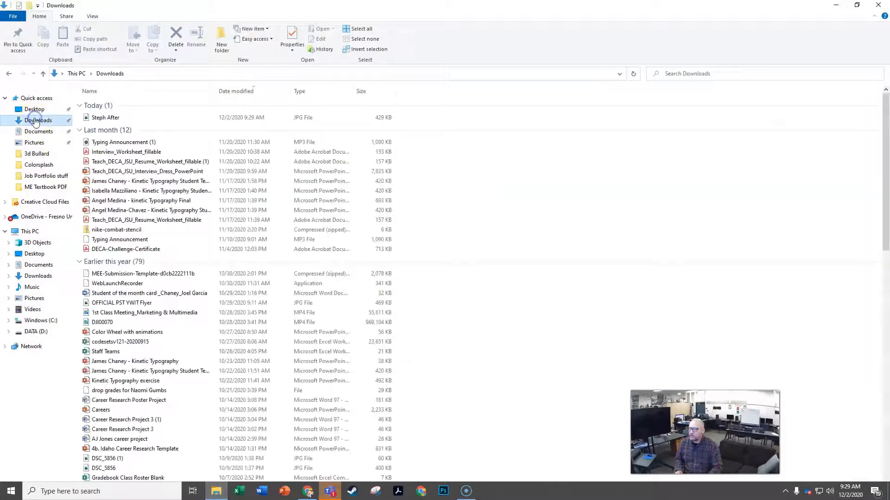
click(121, 119)
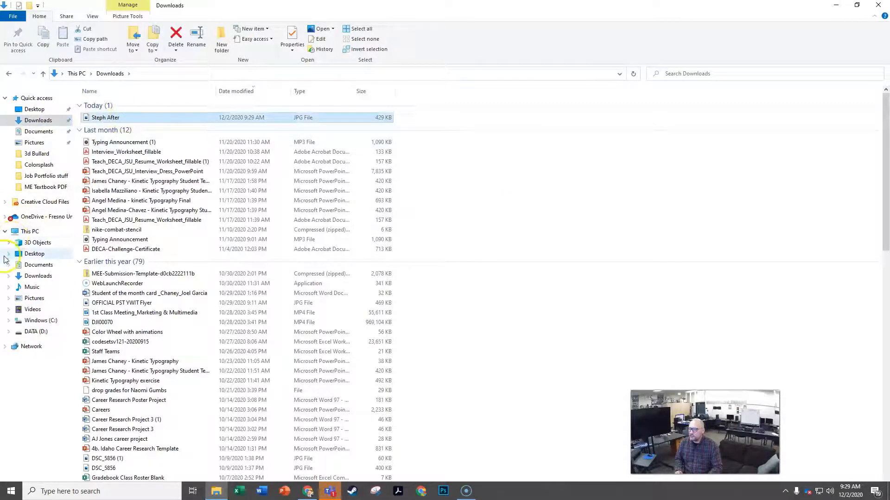
click(9, 254)
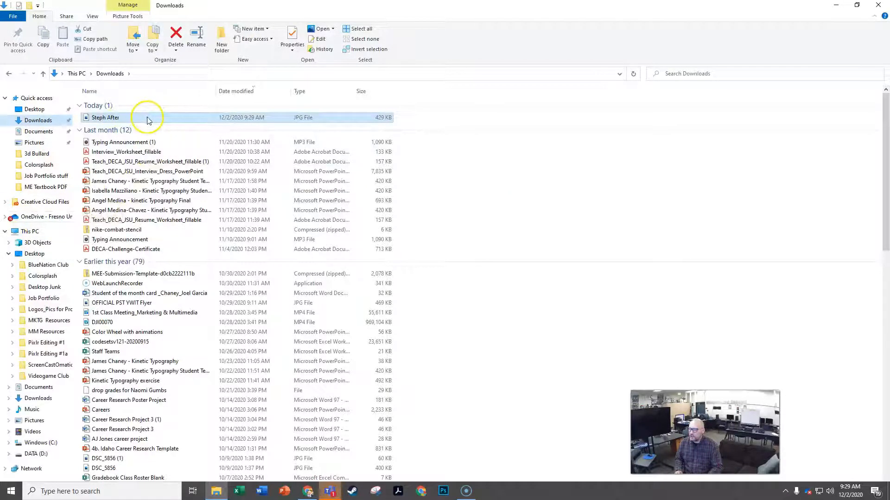
drag(148, 118, 41, 277)
click(44, 277)
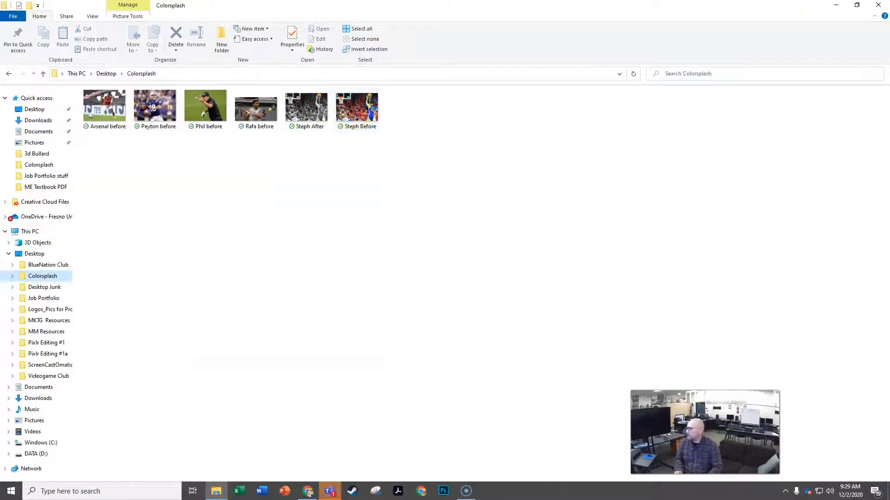
click(835, 5)
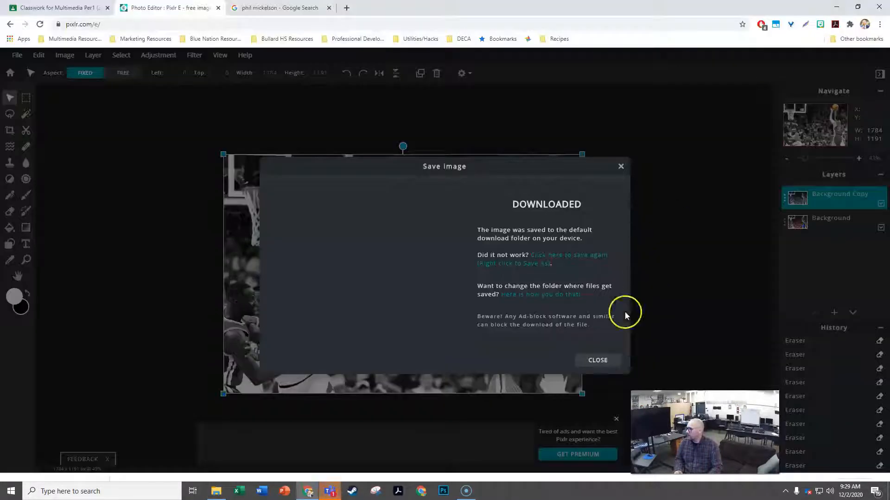
Step: Return to Pixlr E, dismiss the download notice, and open Peyton before from the Colorsplash folder
click(601, 360)
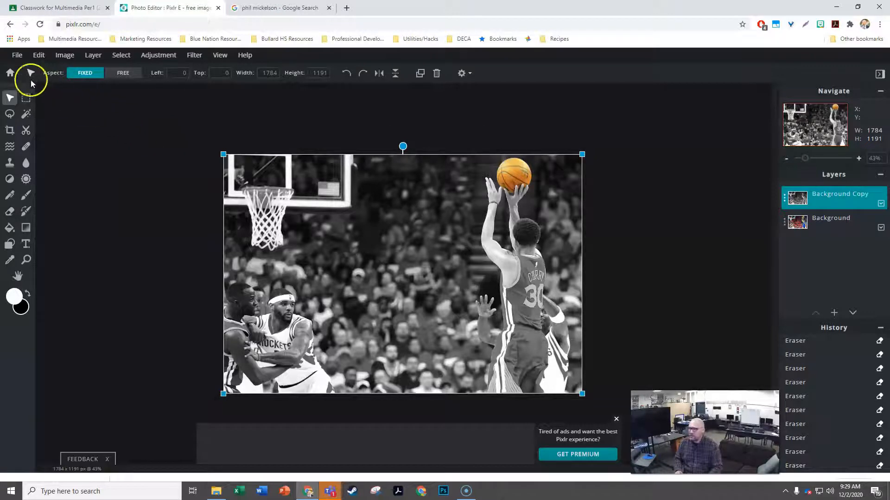
click(17, 58)
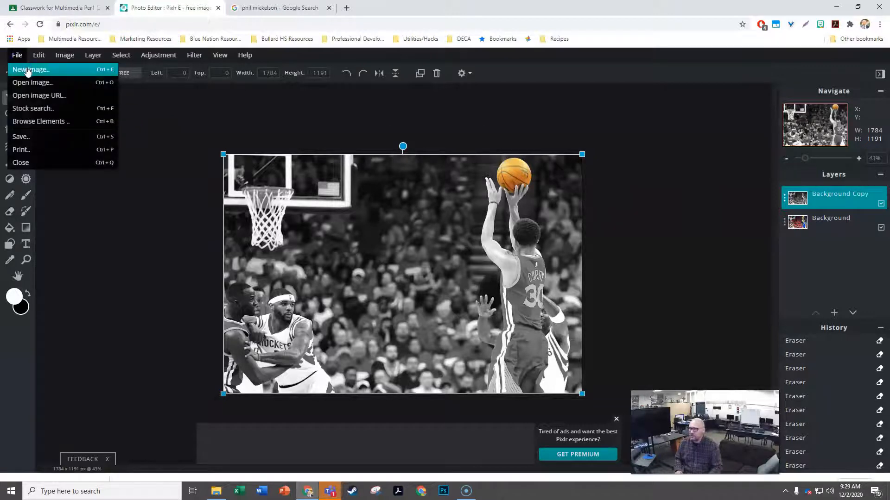
click(28, 71)
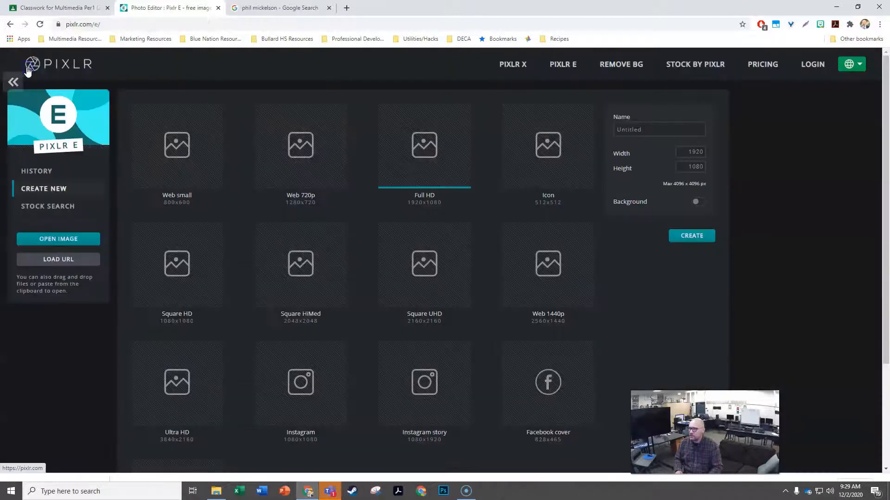
click(50, 239)
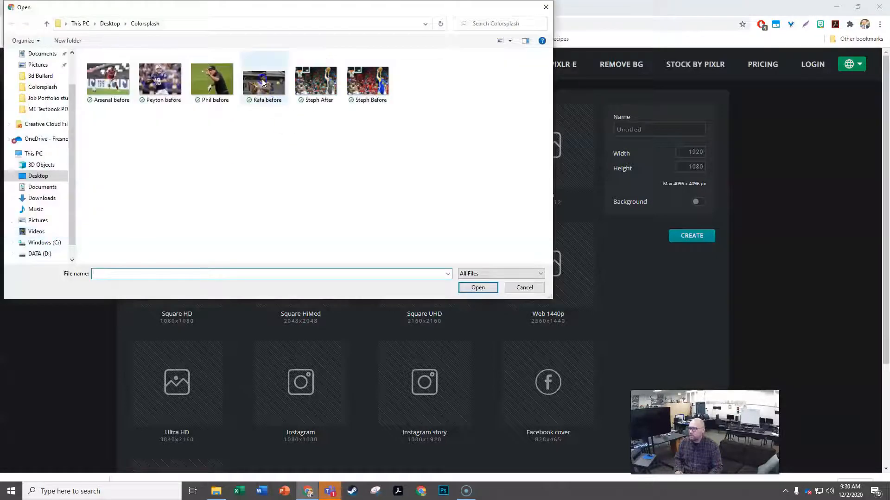
double_click(162, 80)
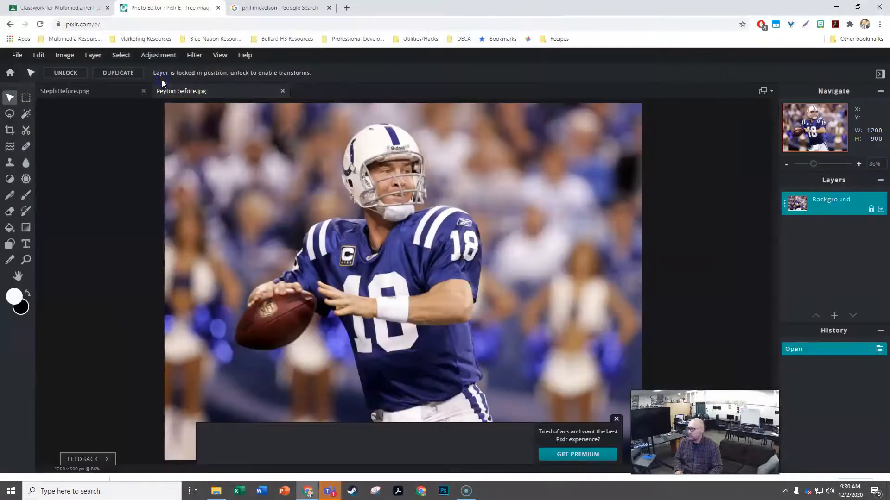
Step: Duplicate the Background layer of the Peyton photo and desaturate the copy
click(820, 206)
click(745, 349)
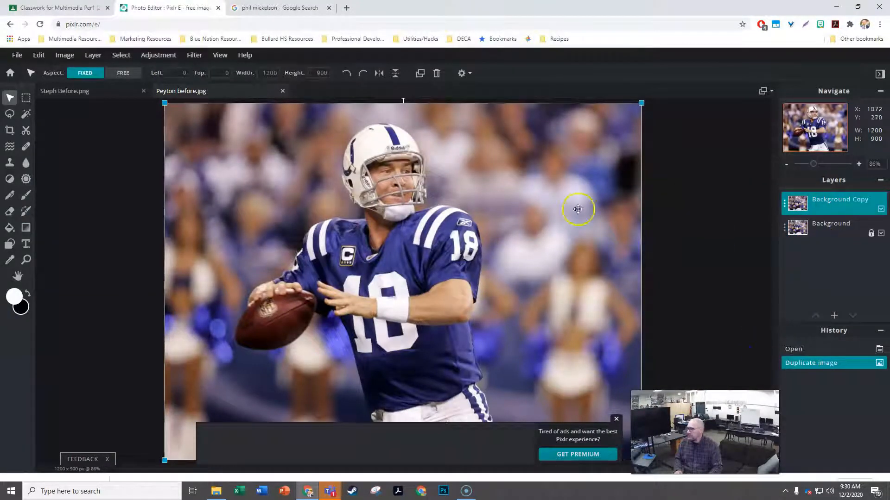
click(148, 55)
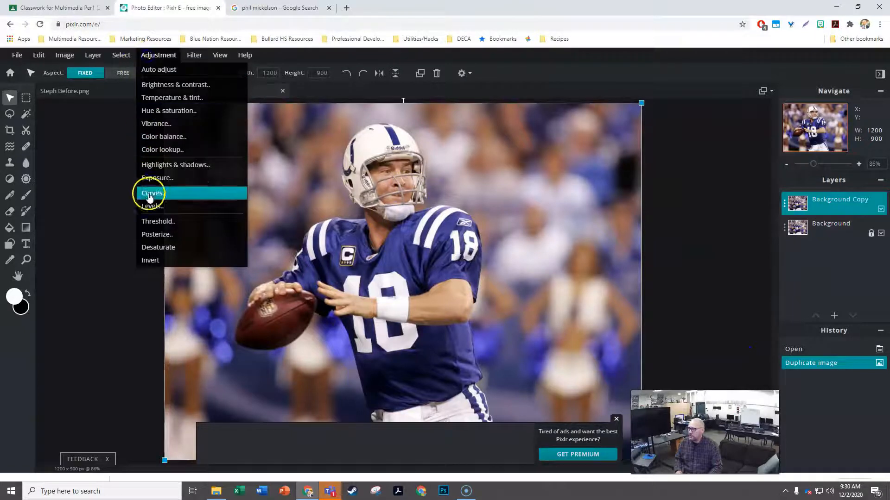
click(154, 248)
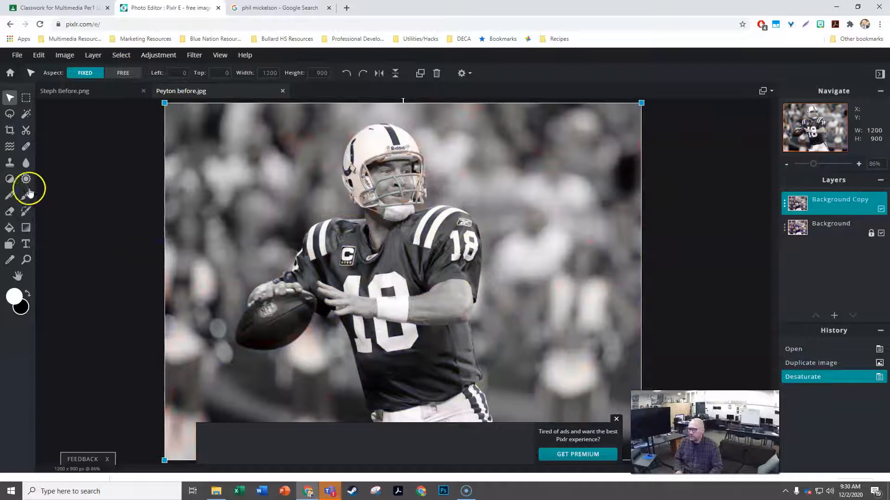
Step: Erase the main area of the football on the Background Copy layer with a 91 px Eraser brush
click(11, 214)
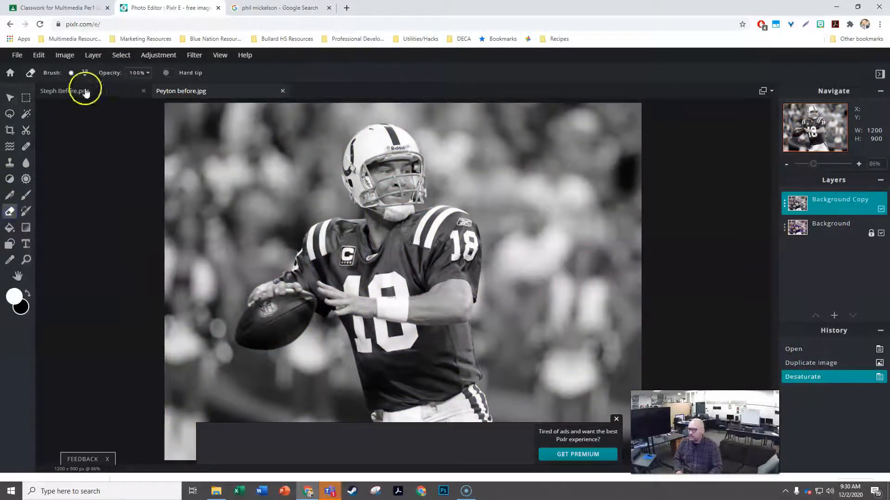
click(82, 73)
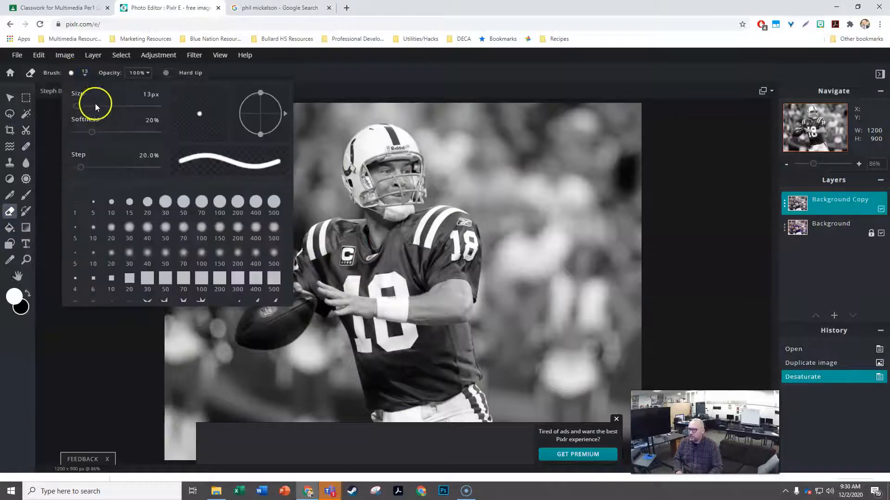
click(88, 105)
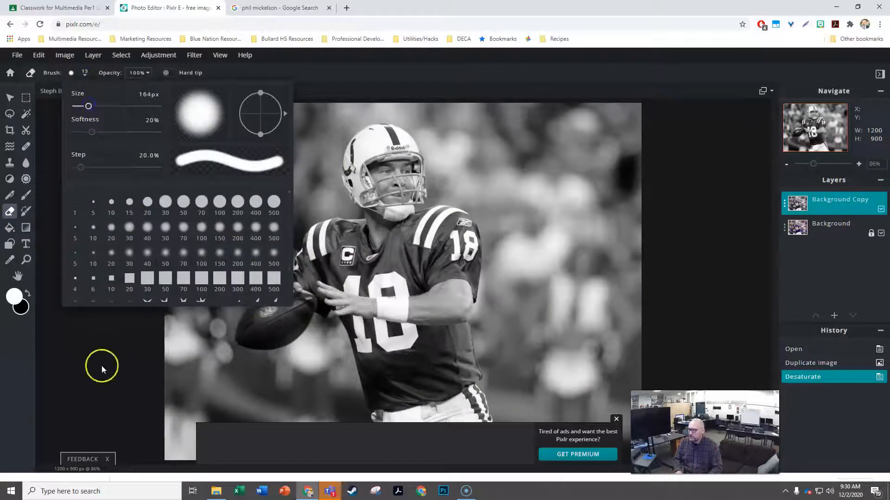
click(102, 369)
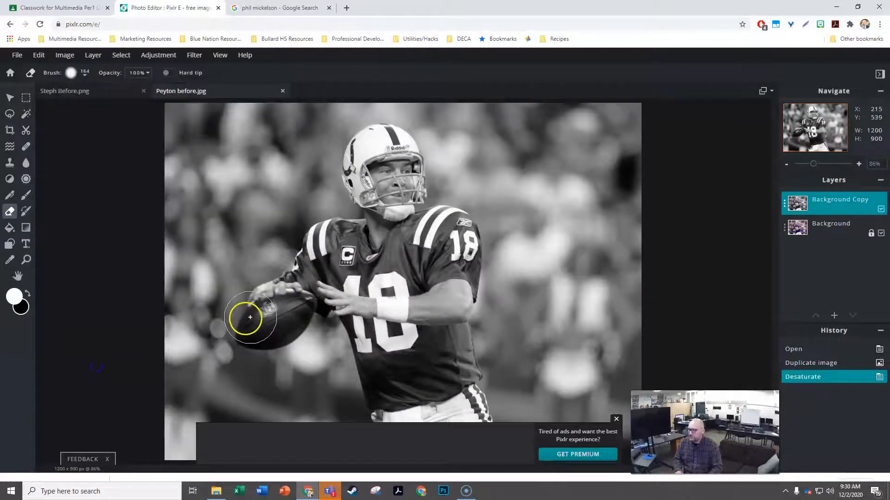
click(85, 73)
click(88, 107)
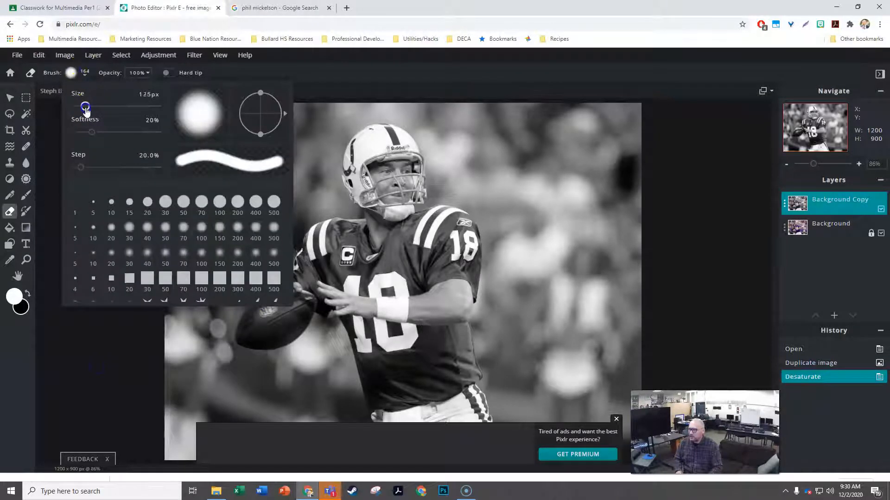
drag(85, 107, 82, 108)
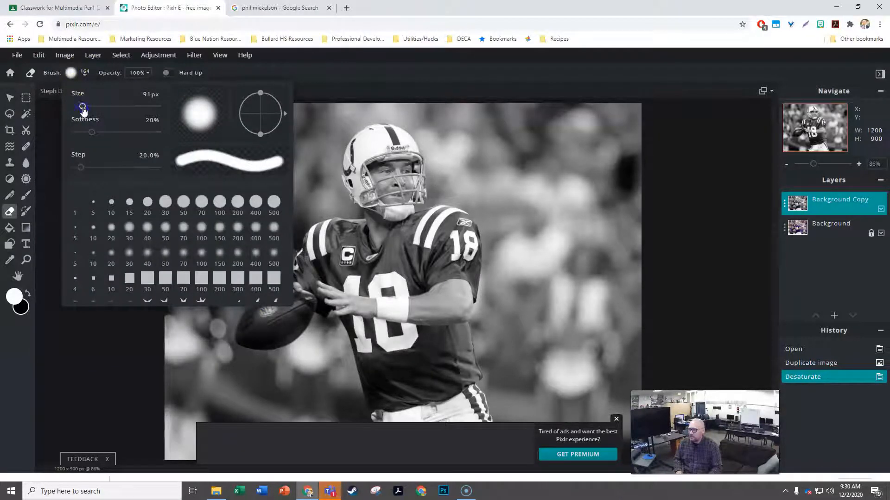
click(91, 349)
mouse_move(290, 318)
mouse_down()
mouse_move(261, 324)
mouse_move(299, 309)
mouse_move(275, 335)
mouse_move(252, 334)
mouse_move(281, 317)
mouse_up()
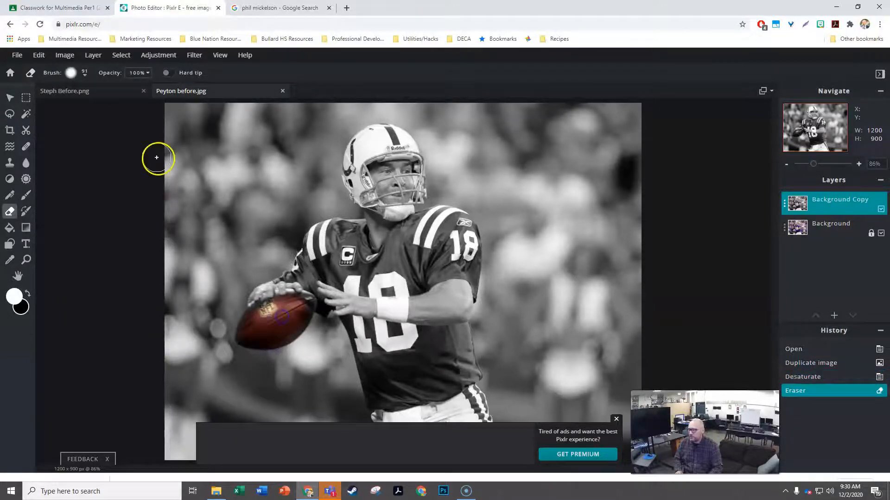
Step: Erase the remaining gray along the football's edges and beside the fingers with a 19 px Eraser brush
click(85, 74)
click(77, 106)
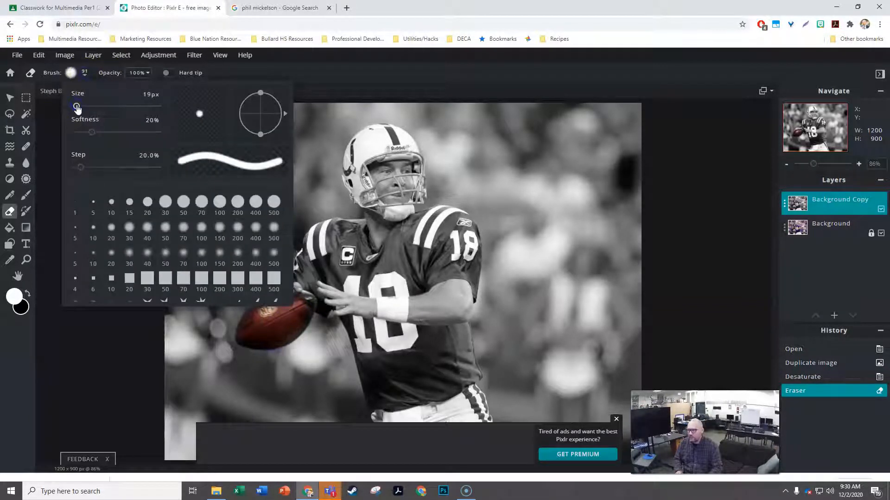
click(109, 330)
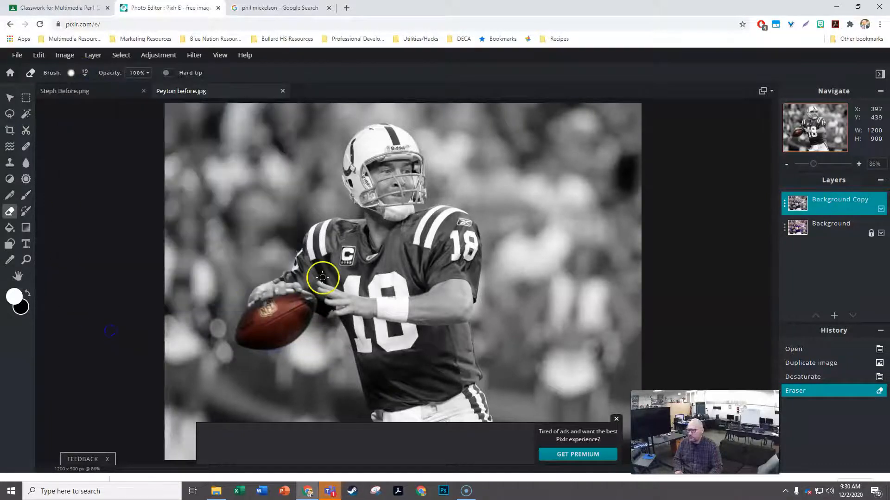
scroll(318, 274, up, 5)
mouse_move(203, 326)
mouse_down()
mouse_move(219, 324)
mouse_move(228, 337)
mouse_up()
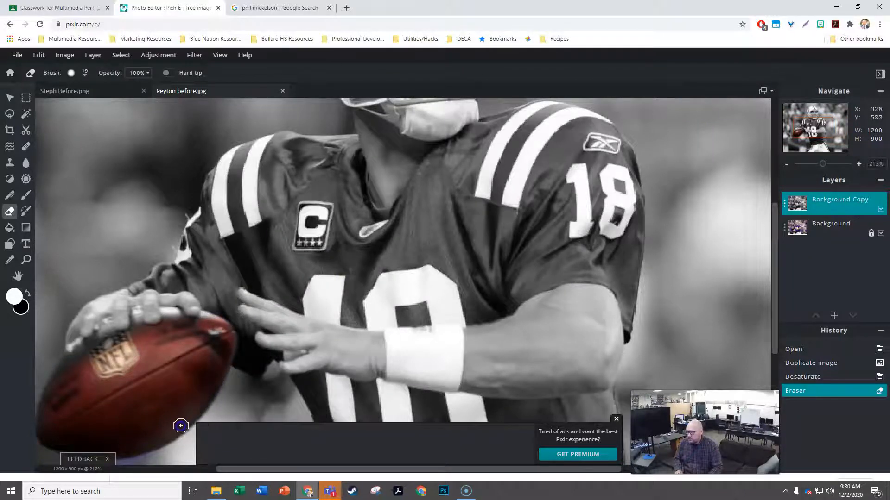
drag(152, 444, 60, 441)
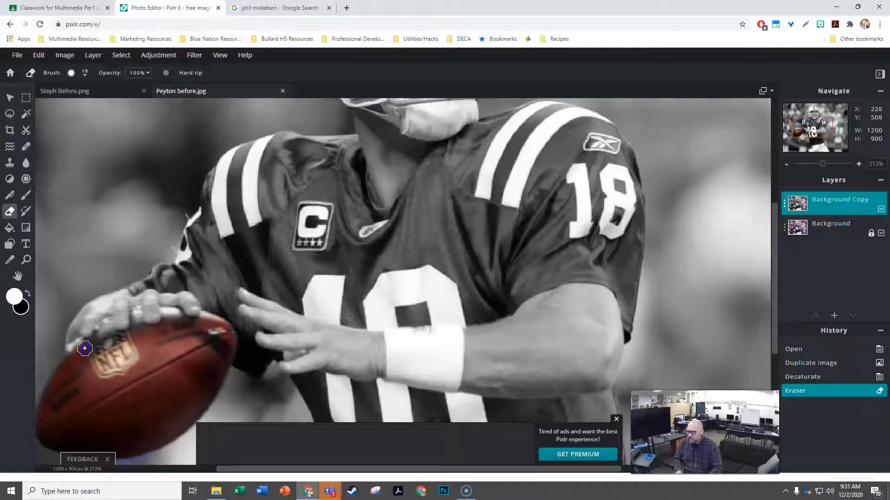
mouse_move(76, 365)
mouse_down()
mouse_move(121, 341)
mouse_move(95, 343)
mouse_move(138, 335)
mouse_move(139, 312)
mouse_move(168, 326)
mouse_up()
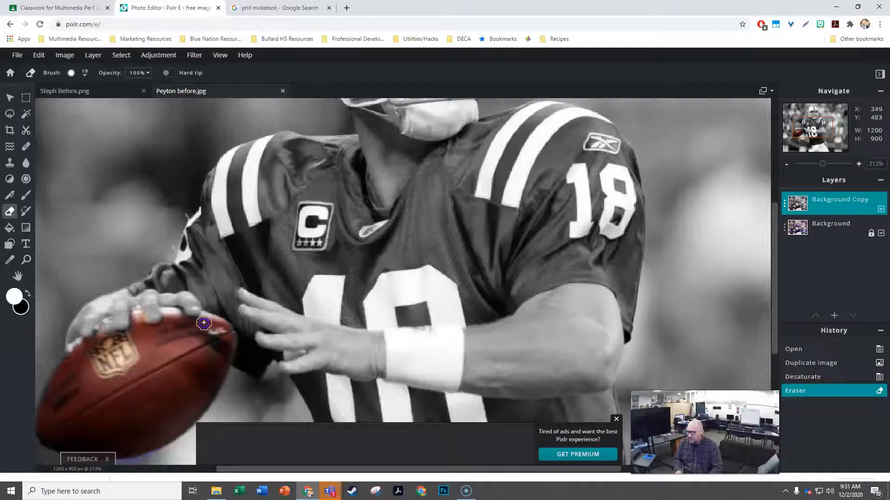
mouse_move(207, 317)
mouse_down()
mouse_move(214, 335)
mouse_move(223, 331)
mouse_up()
drag(150, 365, 201, 342)
Step: Save the edited football photo as a high-quality JPG named Peyton after
scroll(289, 279, down, 2)
scroll(289, 279, down, 5)
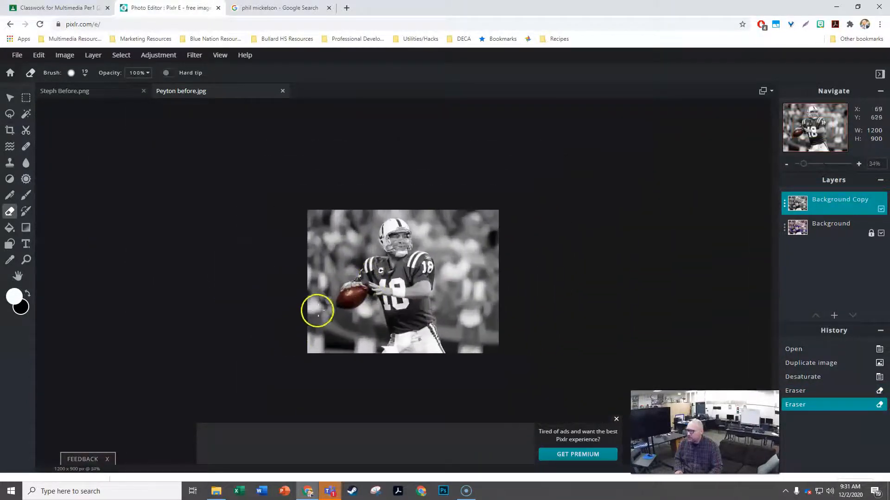
scroll(593, 272, up, 2)
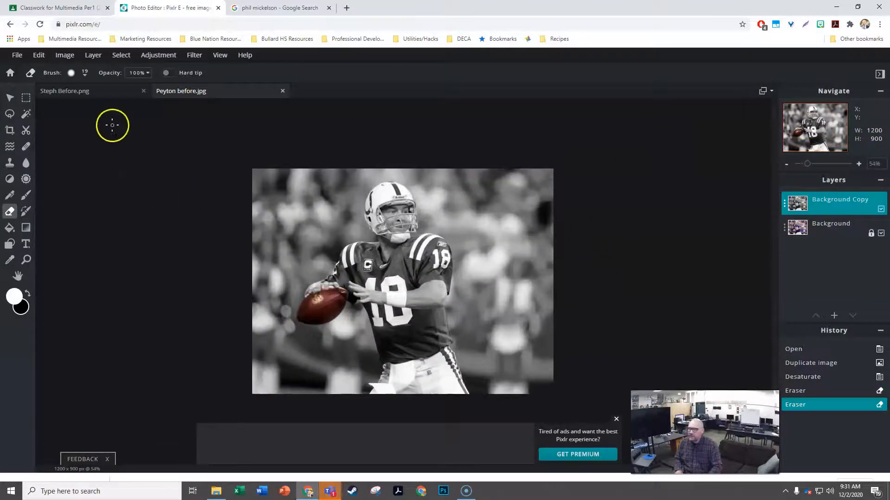
click(21, 59)
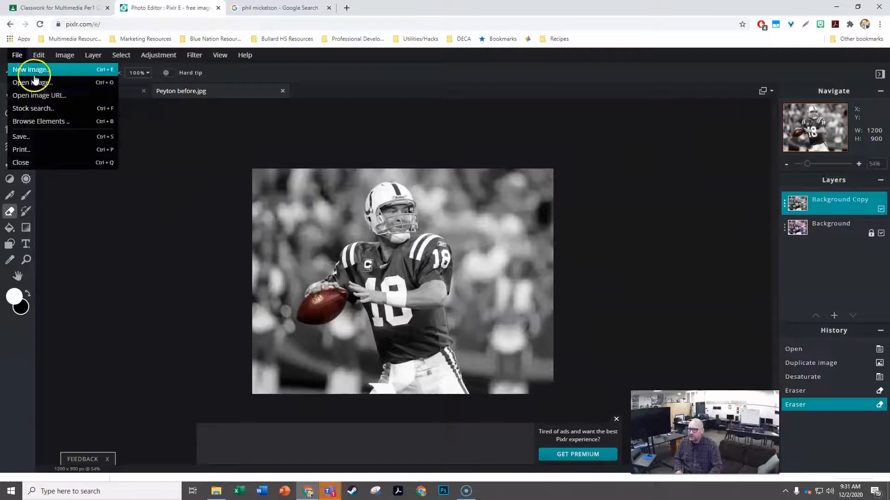
click(44, 136)
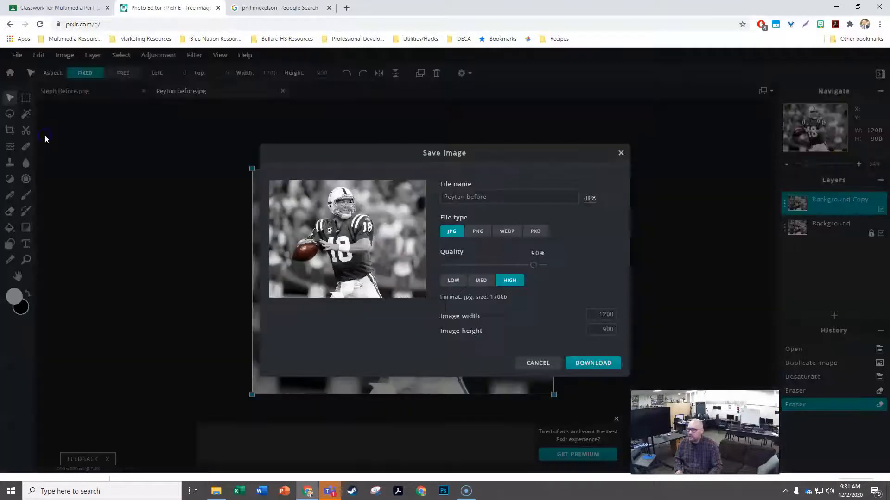
click(495, 198)
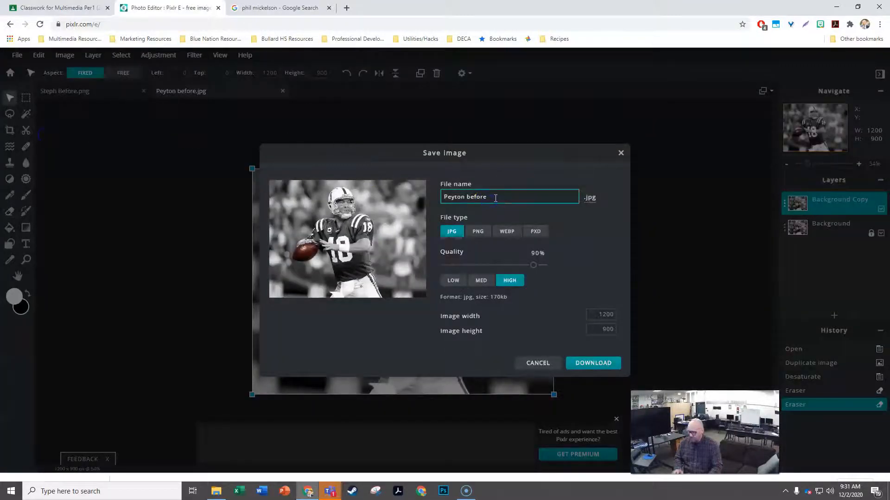
text(after)
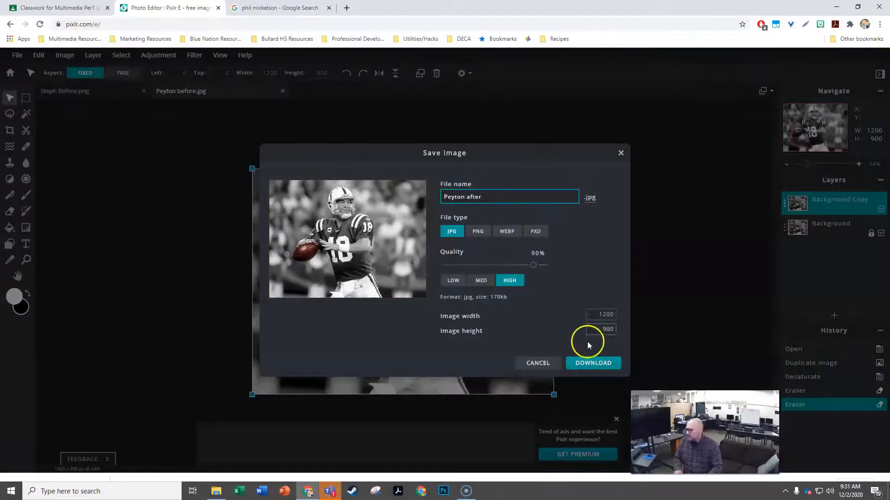
click(587, 367)
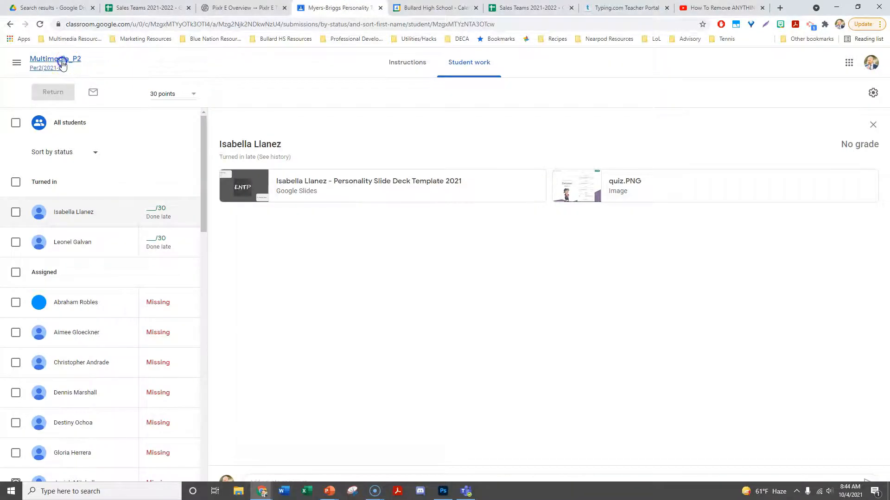
Step: In Google Classroom, switch to the student account and open the Pixlr Colorsplash assignment in the Multimedia_P1 class
click(60, 60)
click(863, 63)
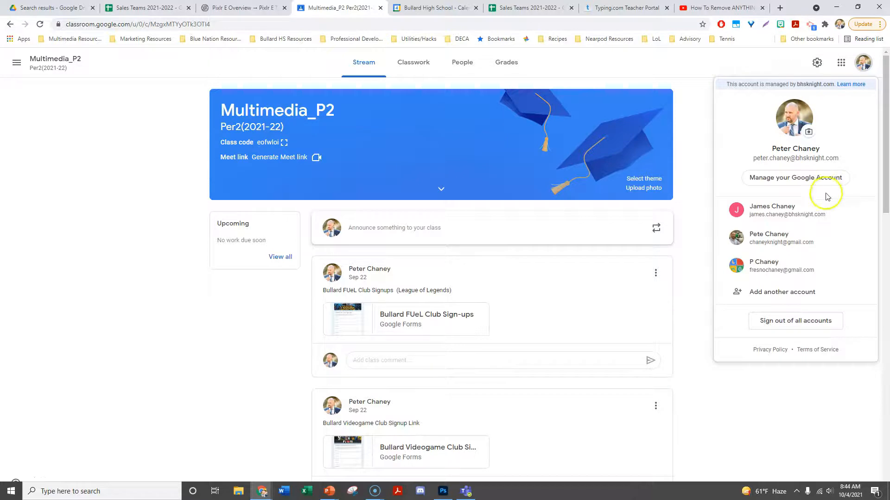
click(777, 214)
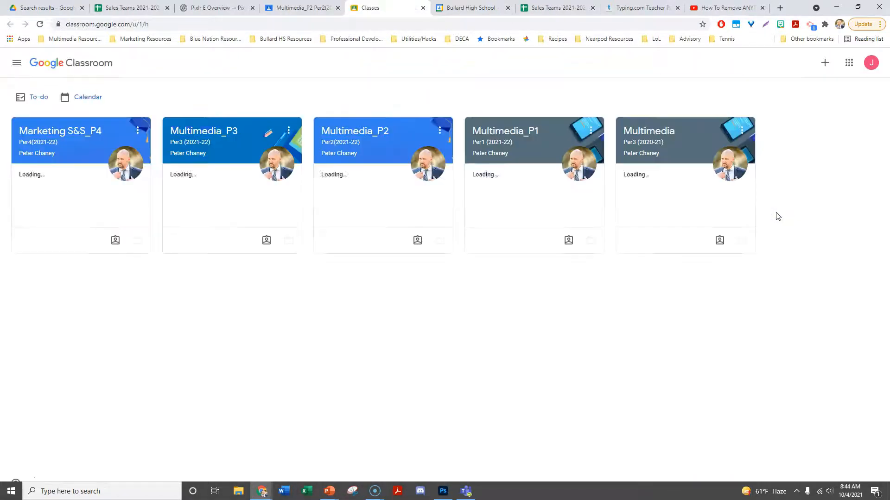
click(505, 133)
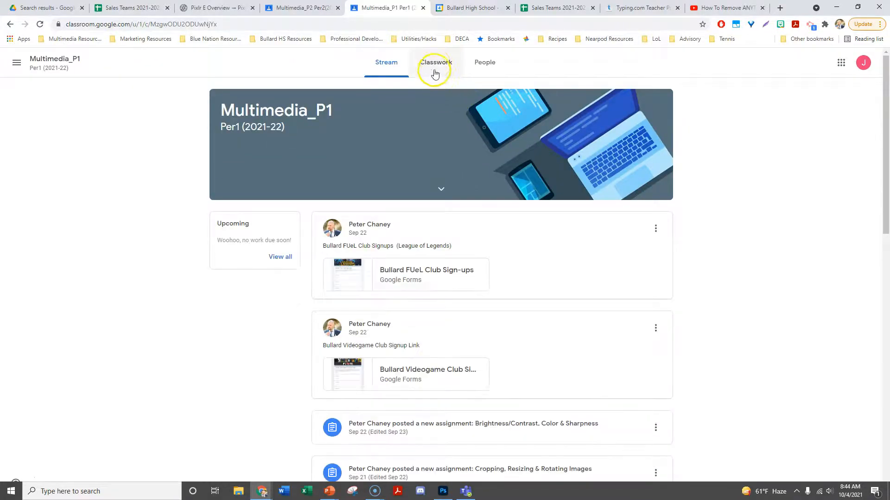
click(435, 66)
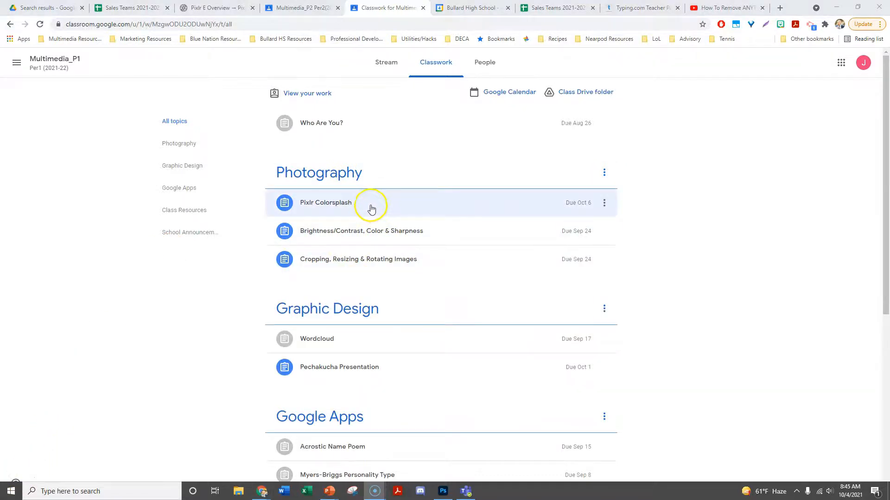
click(371, 209)
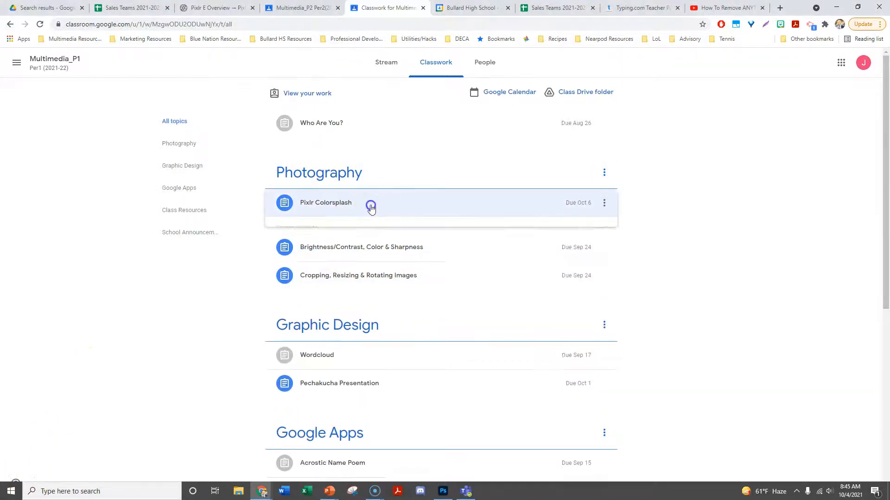
click(294, 367)
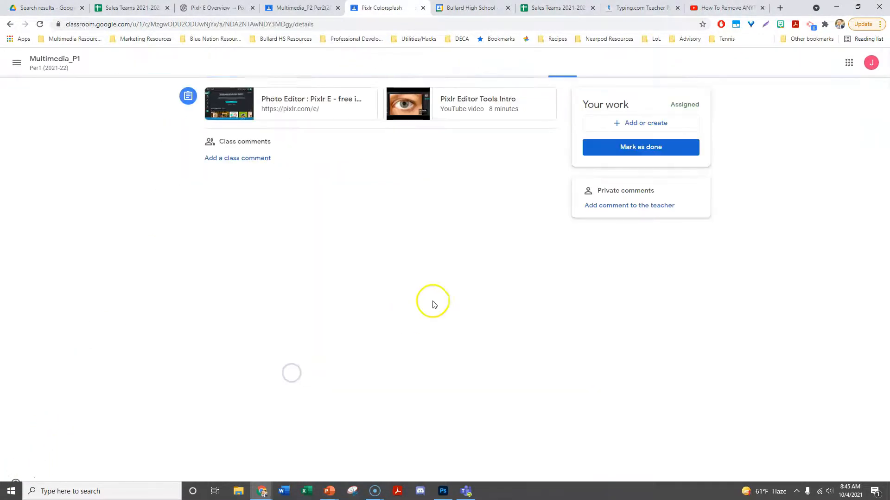
Step: Create a new Google Slides presentation attached to the assignment and title its first slide Colorsplash
click(637, 125)
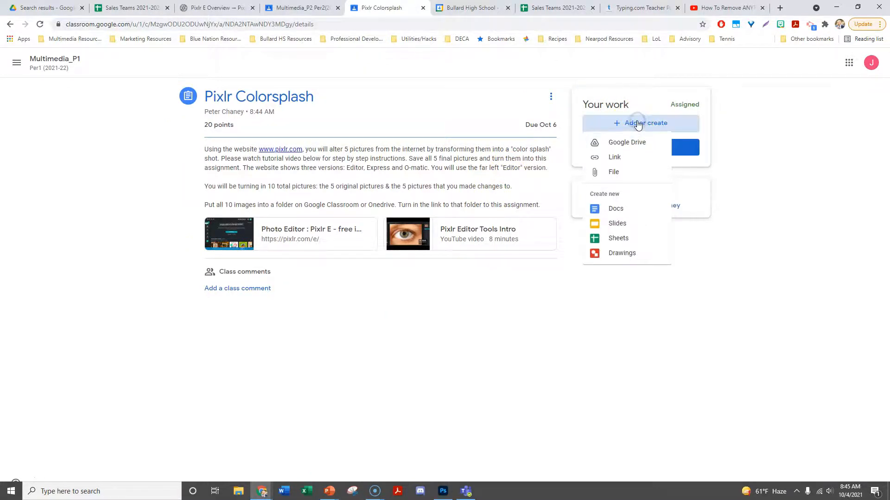
click(617, 222)
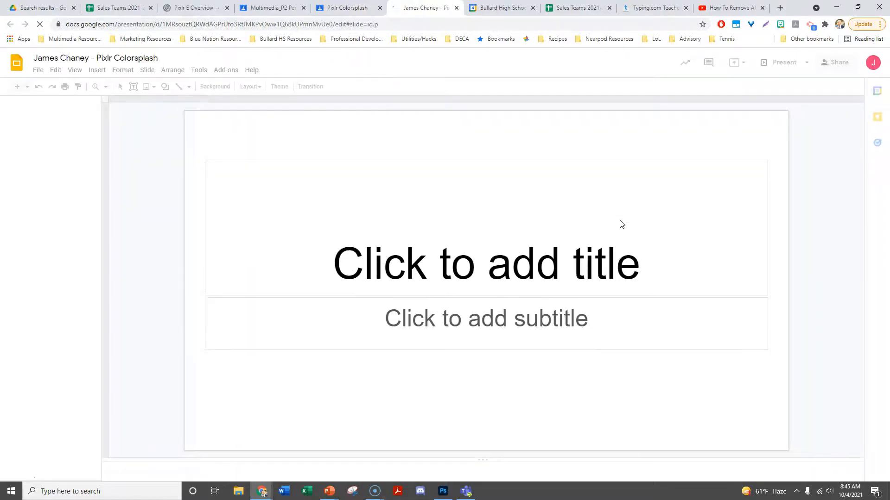
click(517, 268)
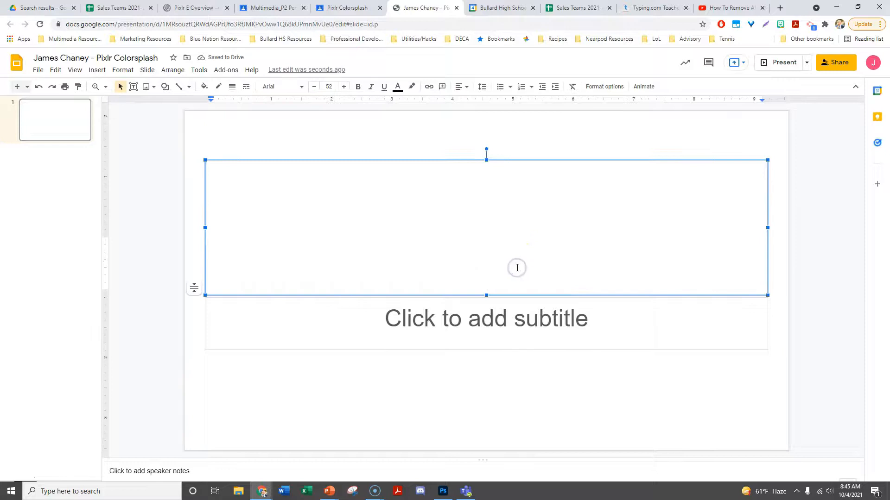
text(Colorsplash)
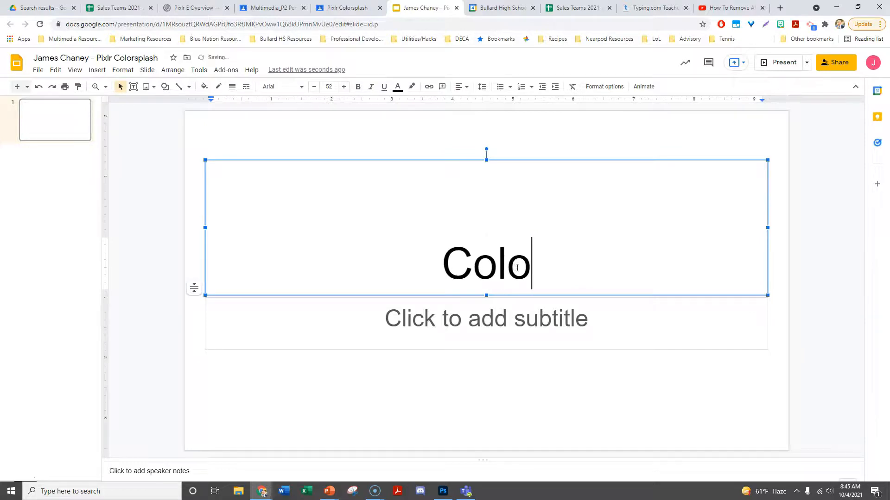